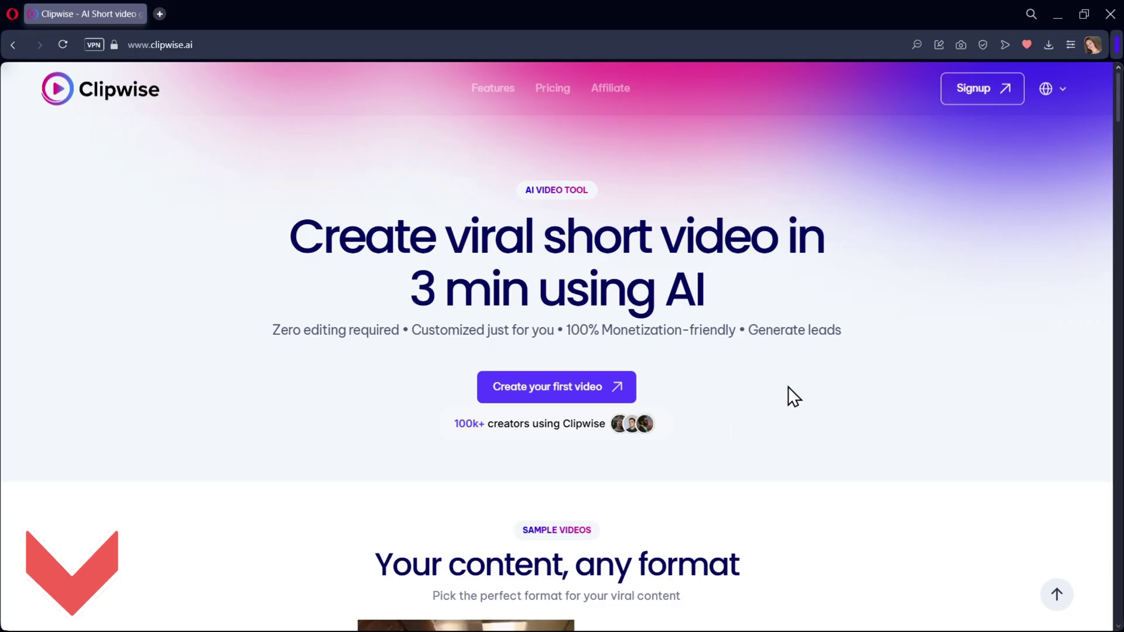
Scroll down the Clipwise homepage to the pricing section and back toward the top.
{"action": "scroll", "coordinate": [357, 412], "scroll_direction": "down", "scroll_amount": 2}
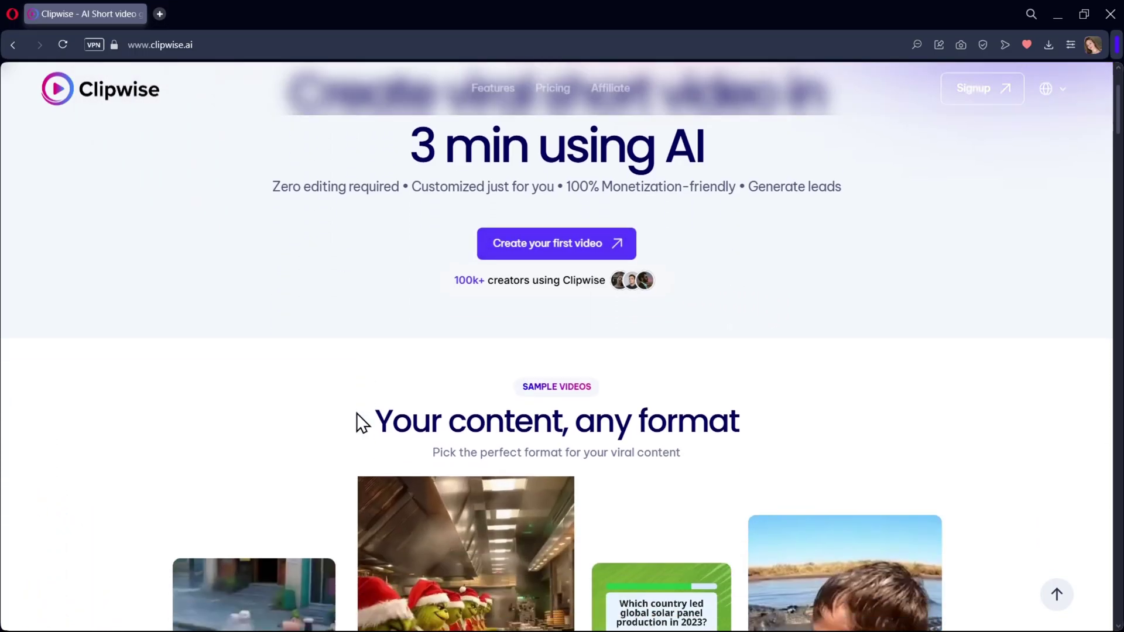
{"action": "scroll", "coordinate": [357, 413], "scroll_direction": "down", "scroll_amount": 4}
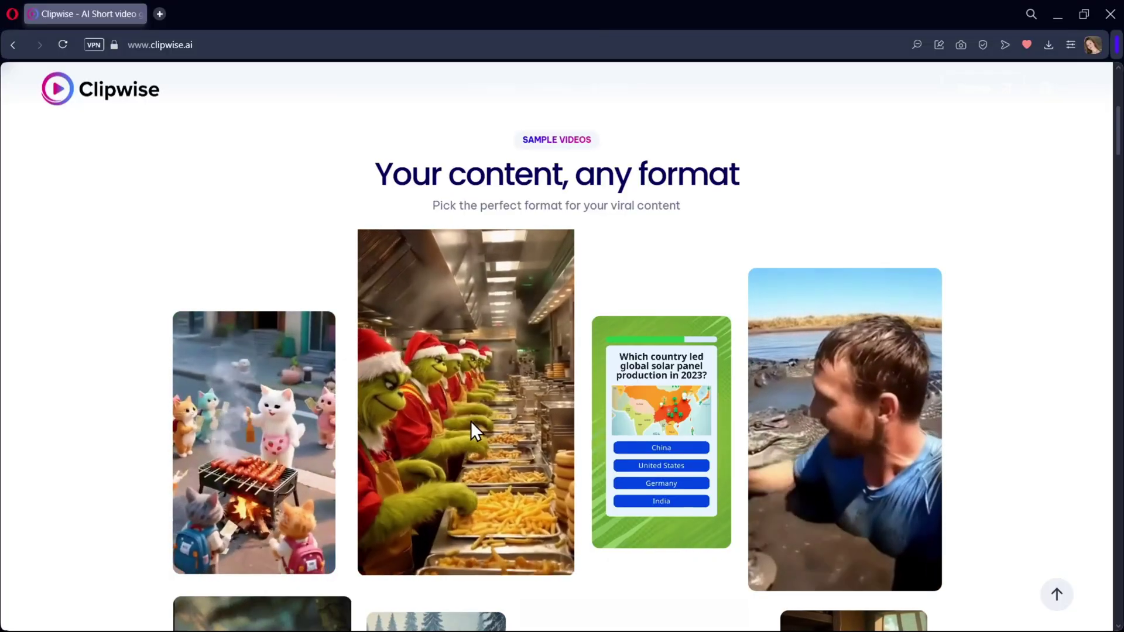
{"action": "scroll", "coordinate": [472, 428], "scroll_direction": "down", "scroll_amount": 5}
{"action": "scroll", "coordinate": [585, 439], "scroll_direction": "down", "scroll_amount": 2}
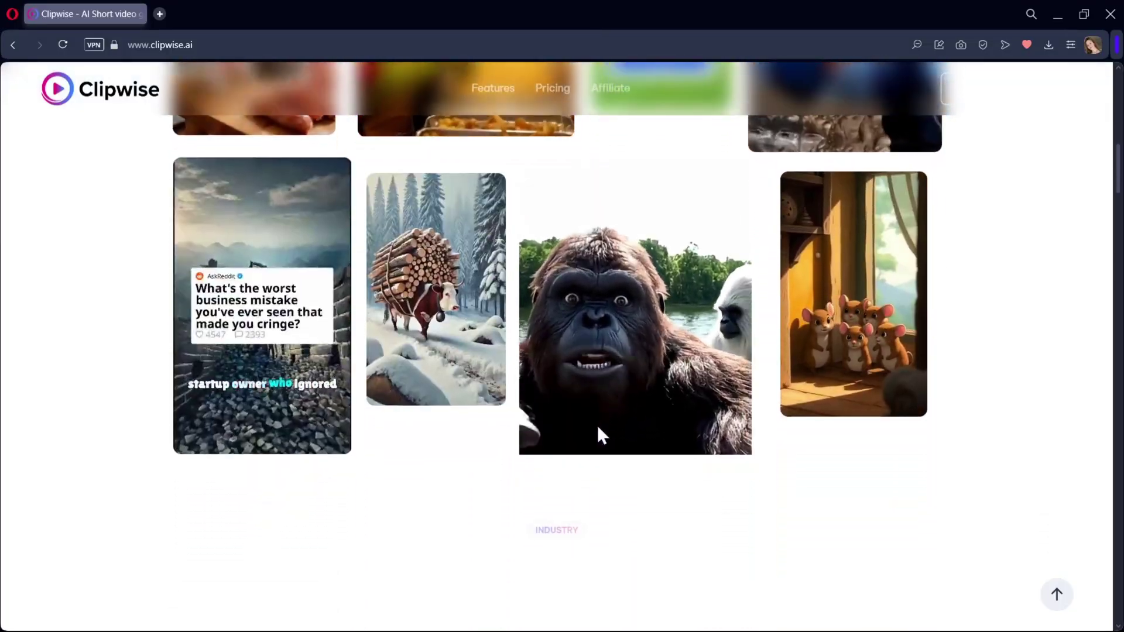
{"action": "scroll", "coordinate": [598, 429], "scroll_direction": "down", "scroll_amount": 6}
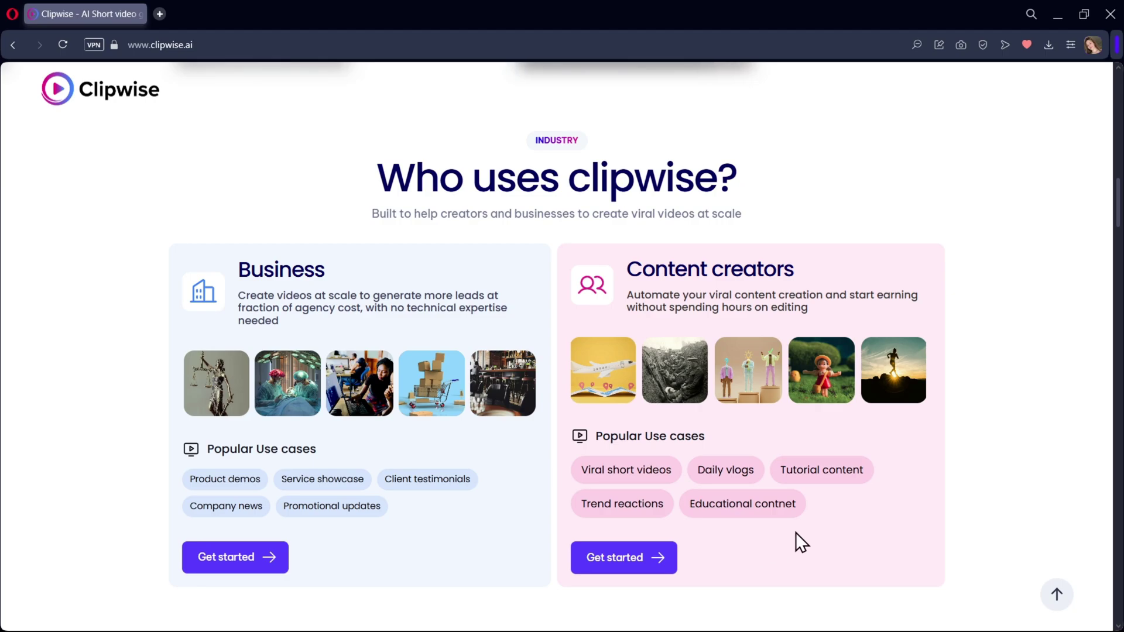
{"action": "scroll", "coordinate": [487, 430], "scroll_direction": "down", "scroll_amount": 8}
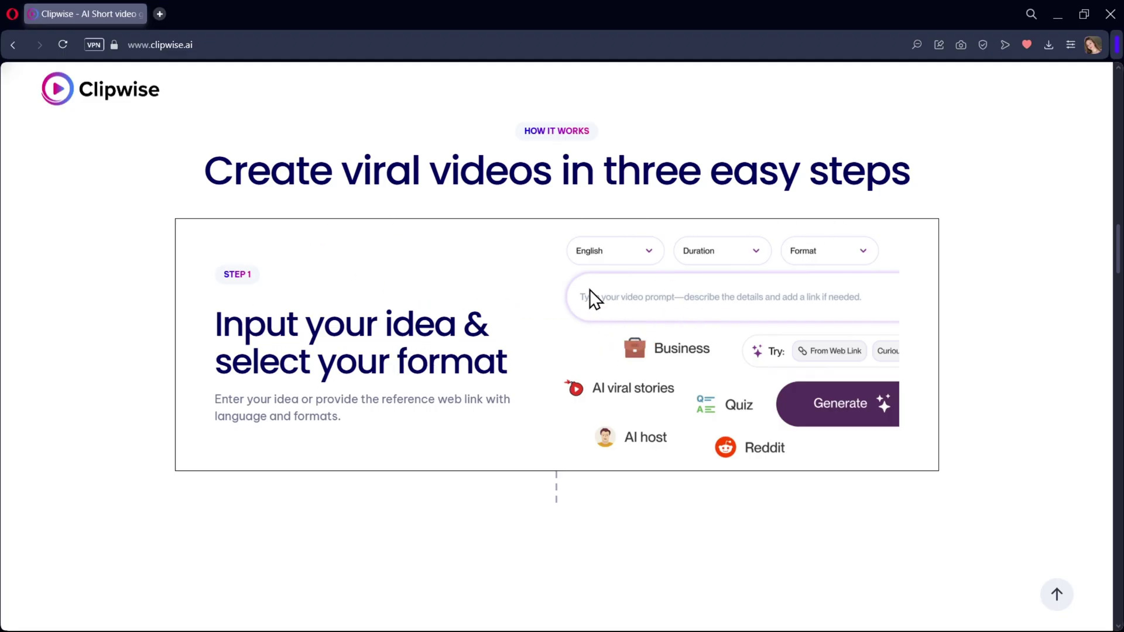
{"action": "scroll", "coordinate": [544, 451], "scroll_direction": "down", "scroll_amount": 7}
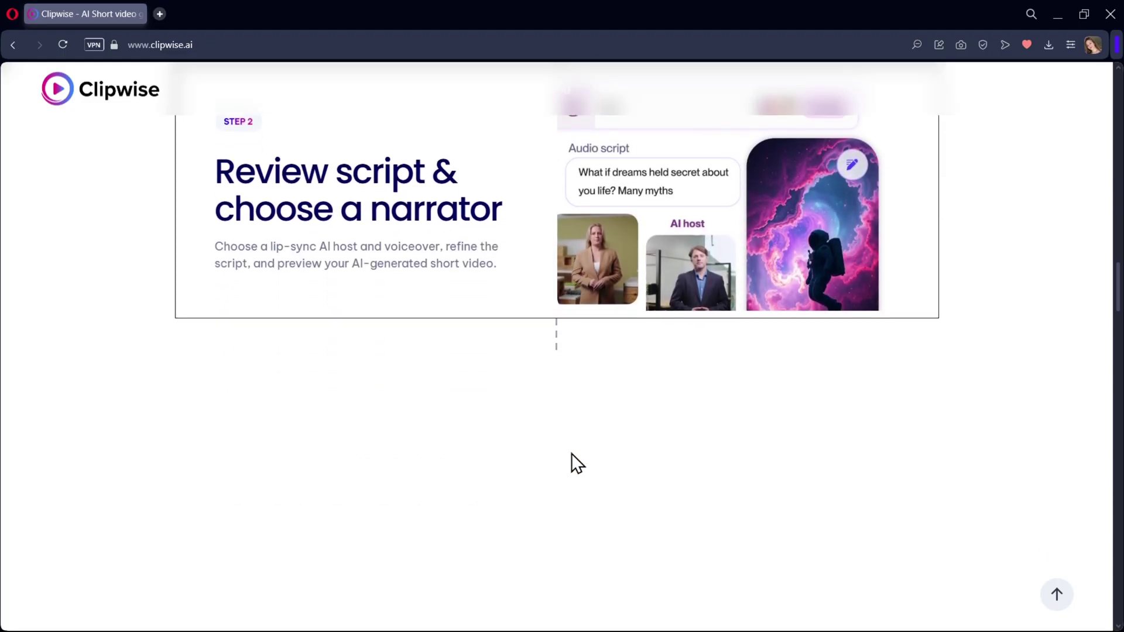
{"action": "scroll", "coordinate": [572, 453], "scroll_direction": "down", "scroll_amount": 3}
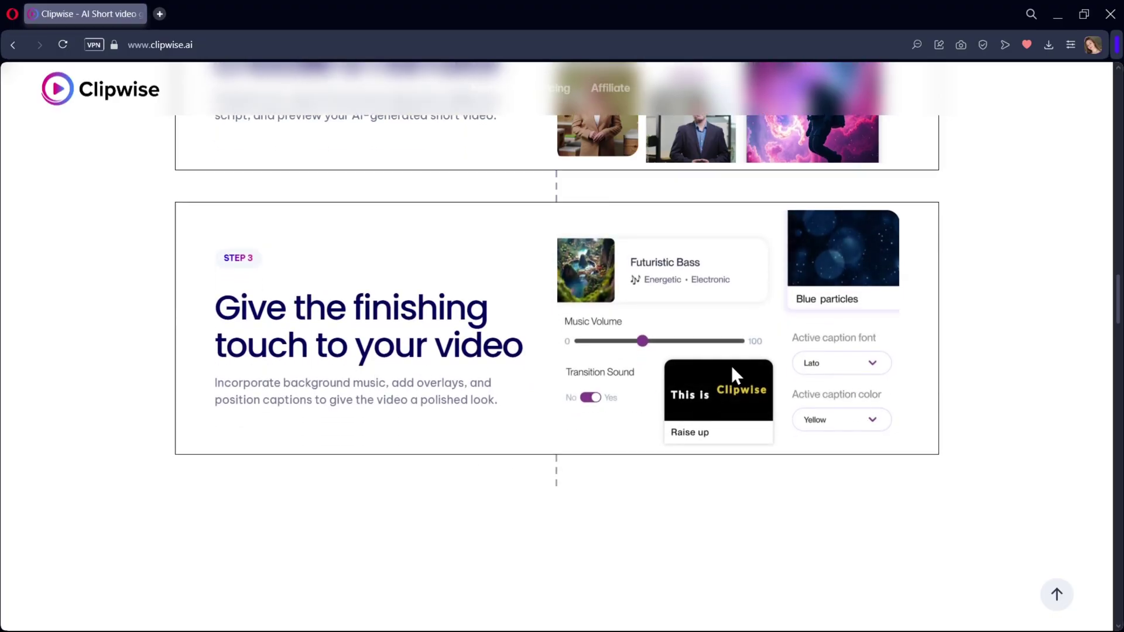
{"action": "scroll", "coordinate": [610, 440], "scroll_direction": "down", "scroll_amount": 5}
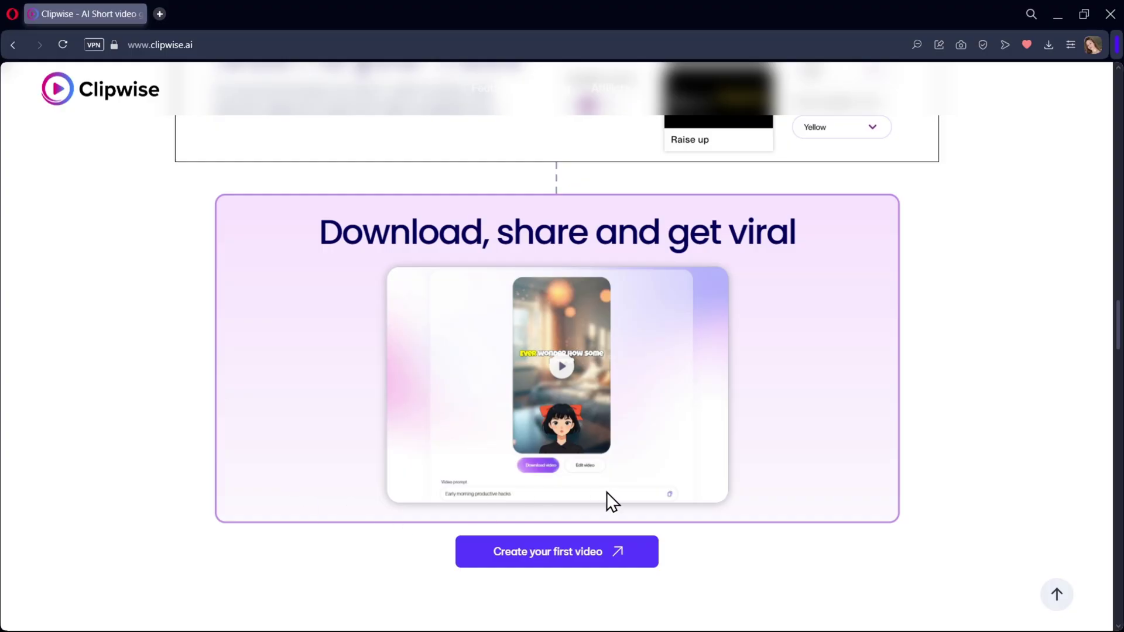
{"action": "scroll", "coordinate": [604, 502], "scroll_direction": "down", "scroll_amount": 5}
{"action": "scroll", "coordinate": [610, 498], "scroll_direction": "down", "scroll_amount": 2}
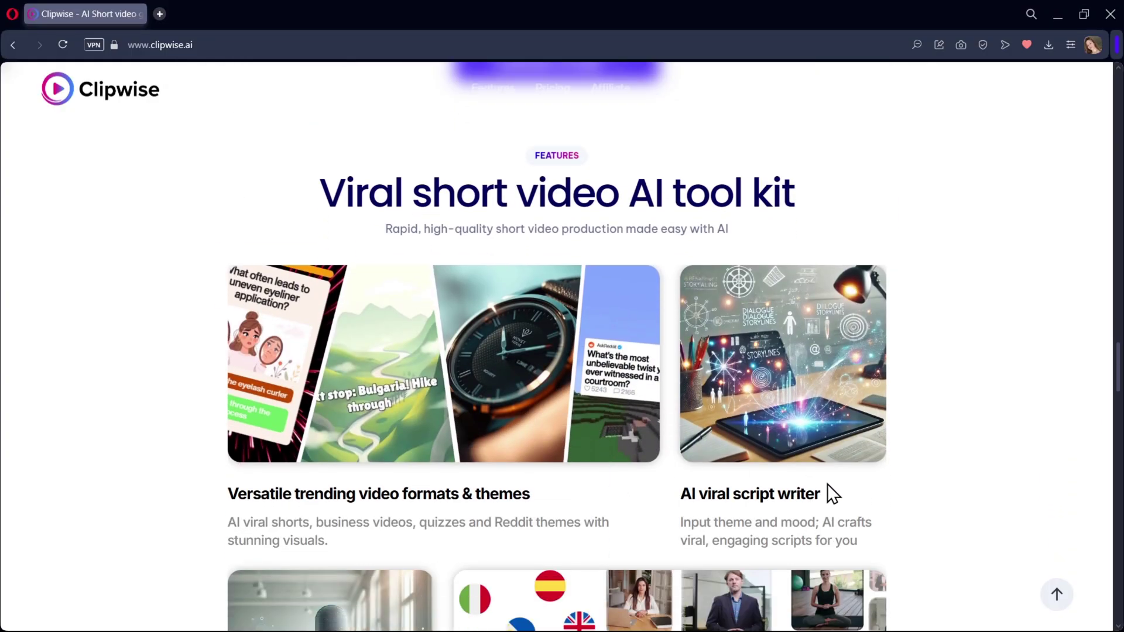
{"action": "scroll", "coordinate": [808, 486], "scroll_direction": "down", "scroll_amount": 5}
{"action": "scroll", "coordinate": [782, 490], "scroll_direction": "down", "scroll_amount": 4}
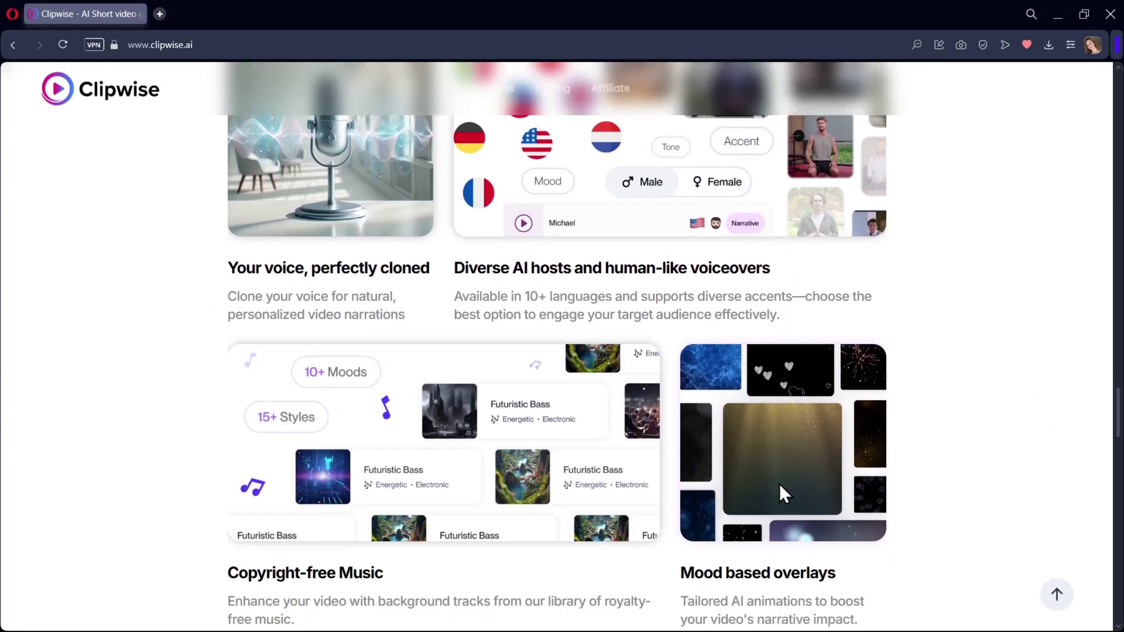
{"action": "scroll", "coordinate": [779, 480], "scroll_direction": "down", "scroll_amount": 7}
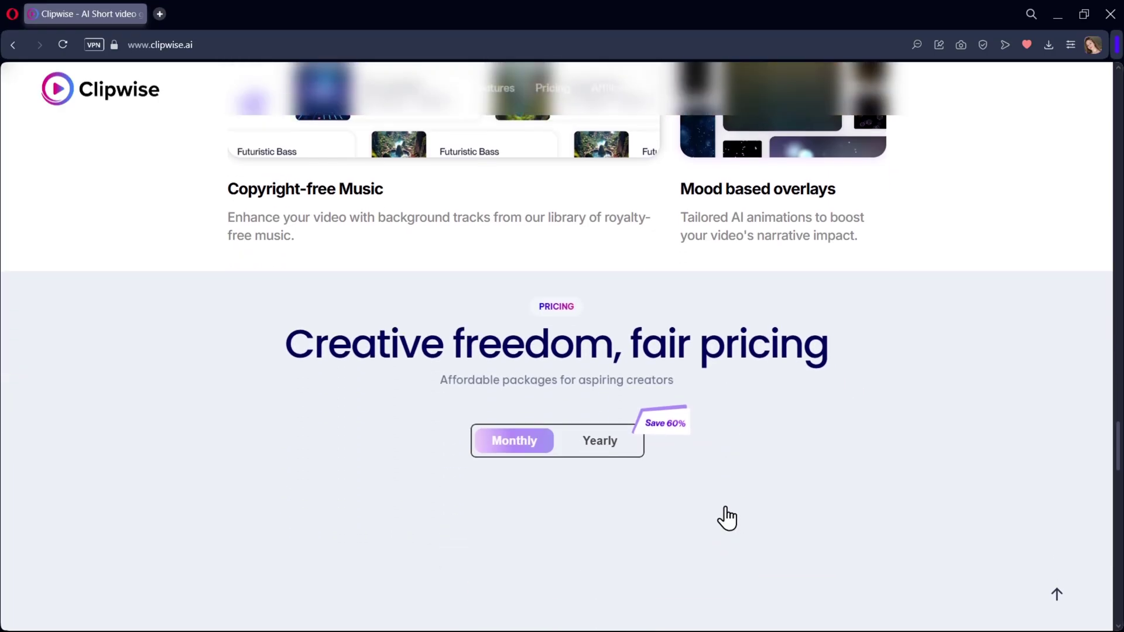
{"action": "scroll", "coordinate": [726, 518], "scroll_direction": "up", "scroll_amount": 15}
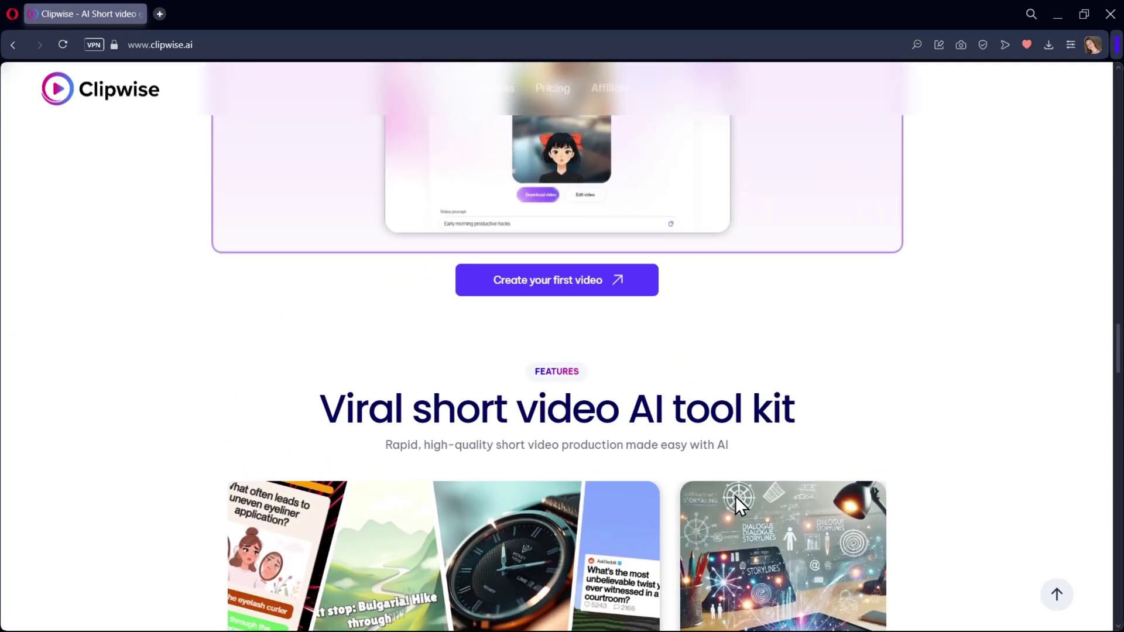
{"action": "scroll", "coordinate": [735, 496], "scroll_direction": "up", "scroll_amount": 15}
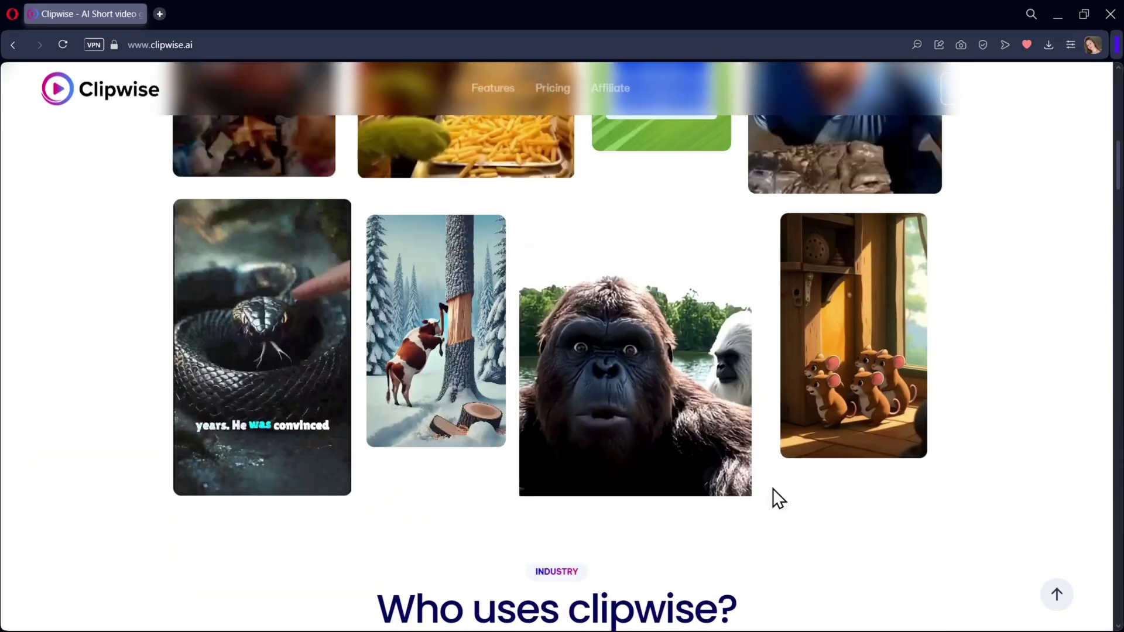
{"action": "scroll", "coordinate": [773, 488], "scroll_direction": "up", "scroll_amount": 10}
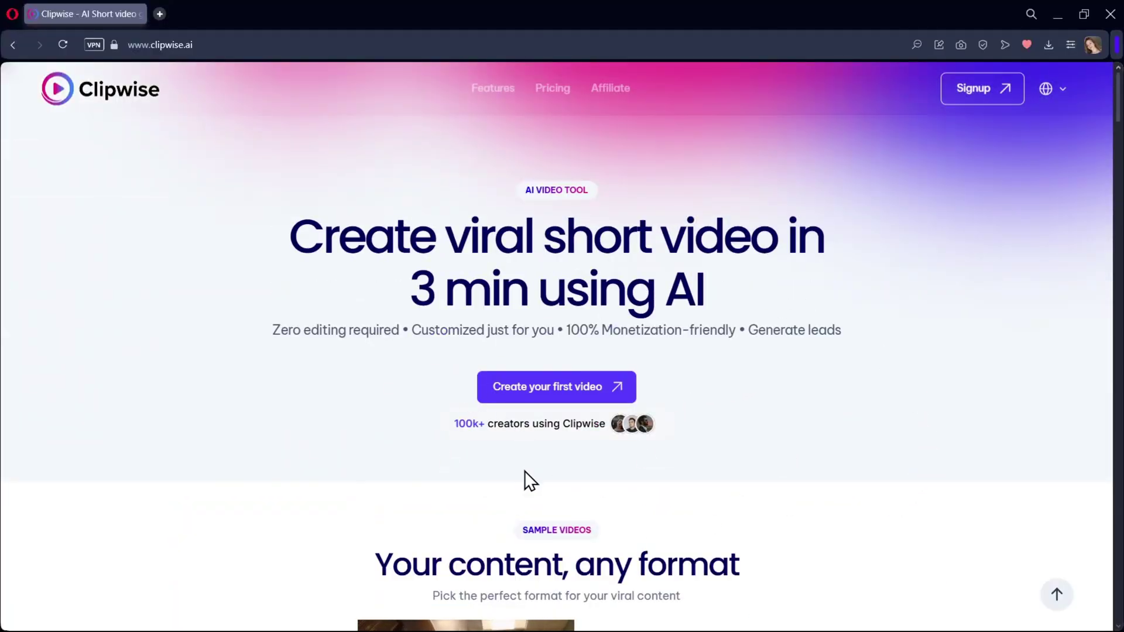
Enter the Clipwise studio and browse the My videos and Brand settings pages.
{"action": "left_click", "coordinate": [570, 394]}
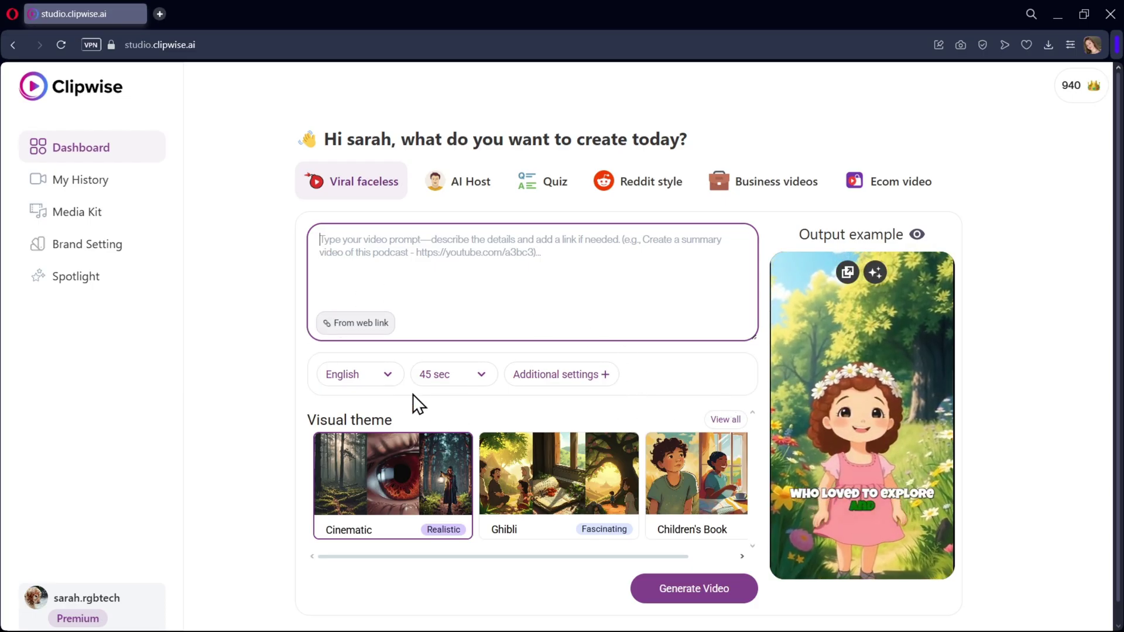
{"action": "left_click", "coordinate": [349, 251]}
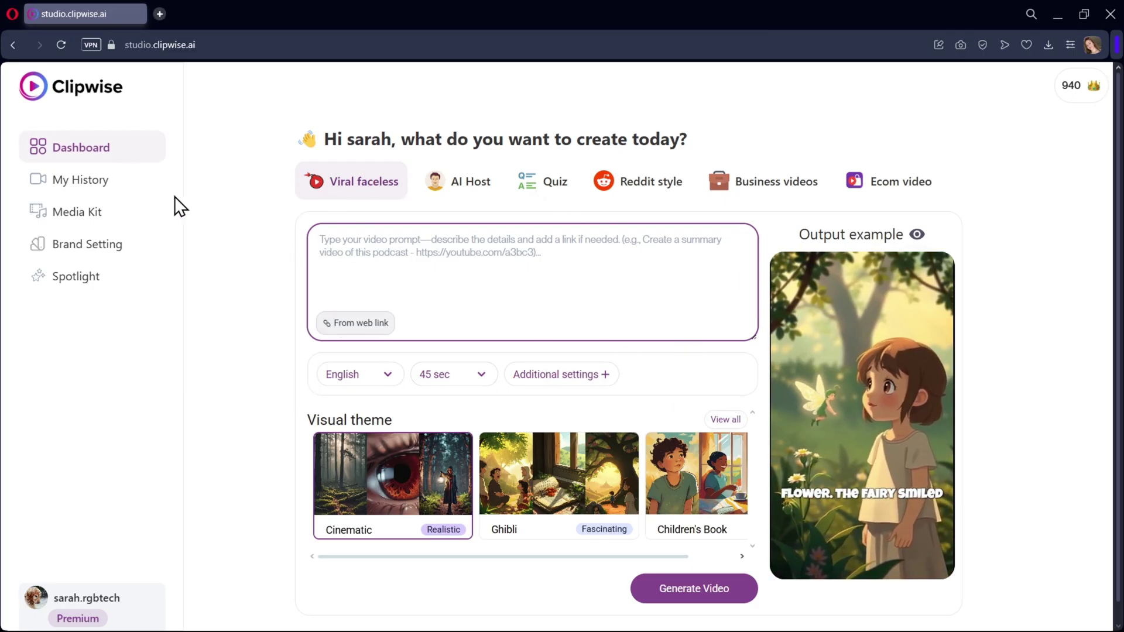
{"action": "left_click", "coordinate": [92, 191]}
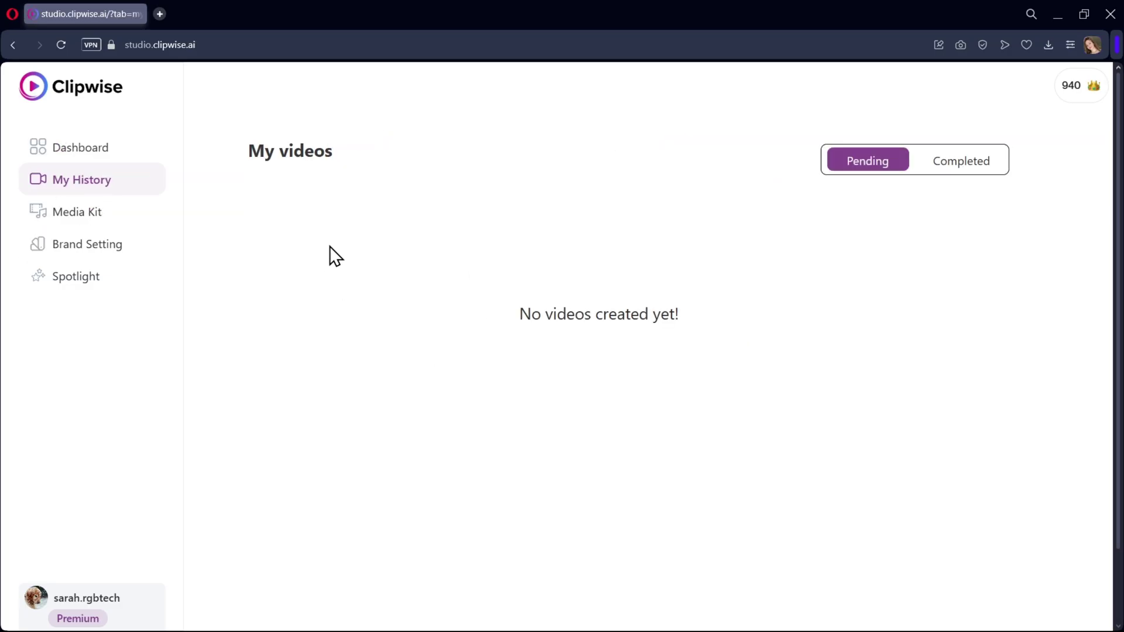
{"action": "left_click", "coordinate": [86, 244]}
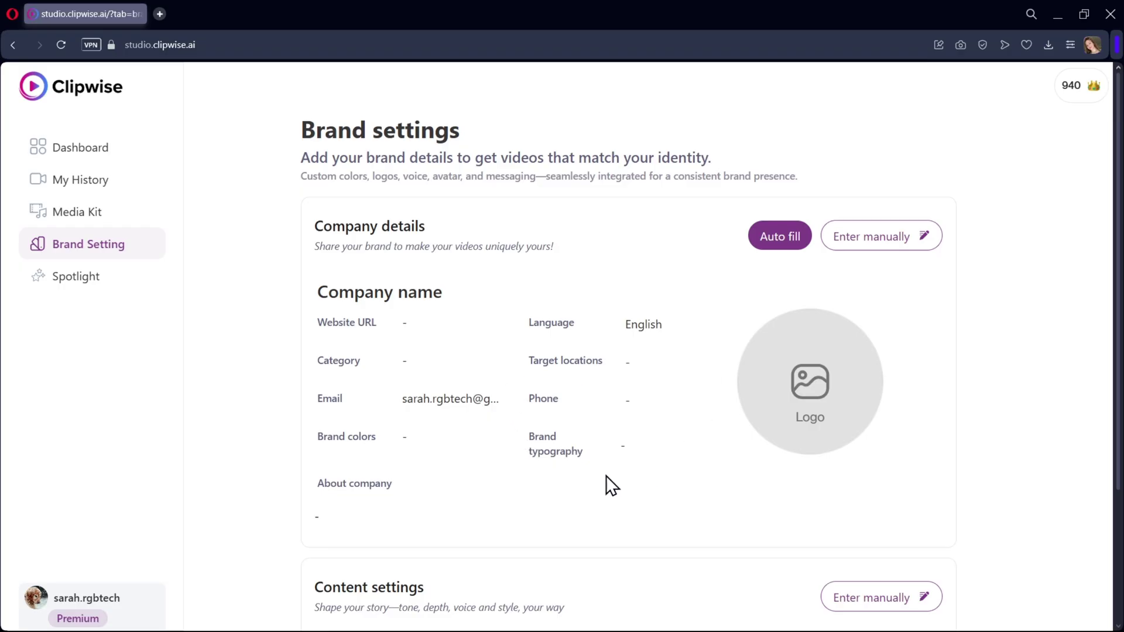
{"action": "scroll", "coordinate": [644, 508], "scroll_direction": "down", "scroll_amount": 3}
{"action": "scroll", "coordinate": [630, 482], "scroll_direction": "up", "scroll_amount": 3}
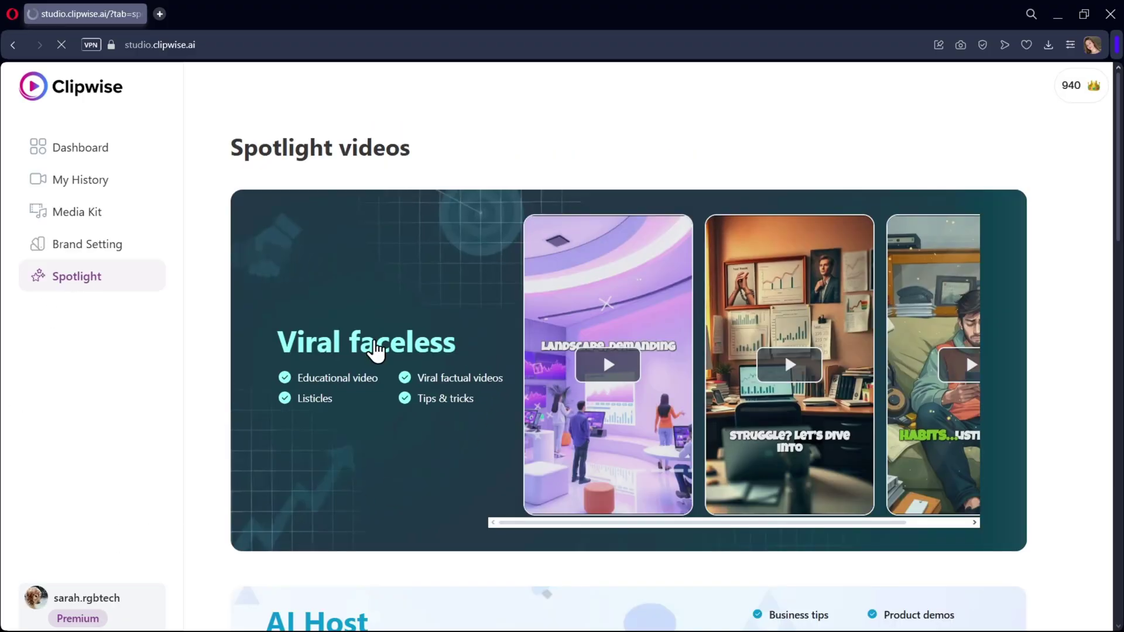
Scroll through the brand settings, then return to the video creation form.
{"action": "scroll", "coordinate": [682, 471], "scroll_direction": "down", "scroll_amount": 9}
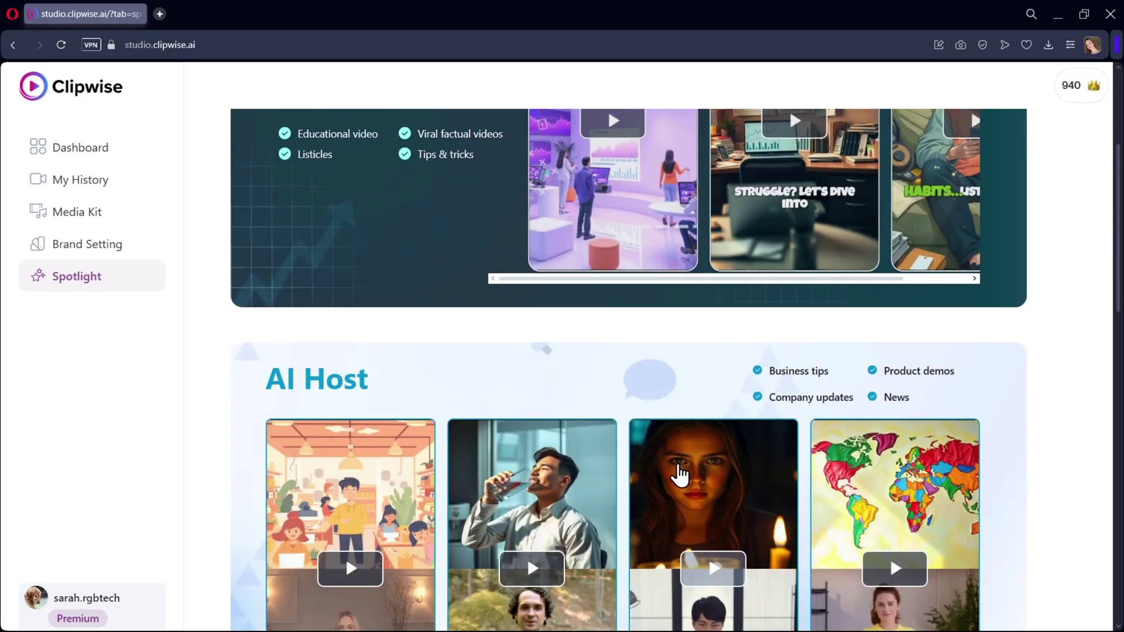
{"action": "scroll", "coordinate": [674, 458], "scroll_direction": "down", "scroll_amount": 12}
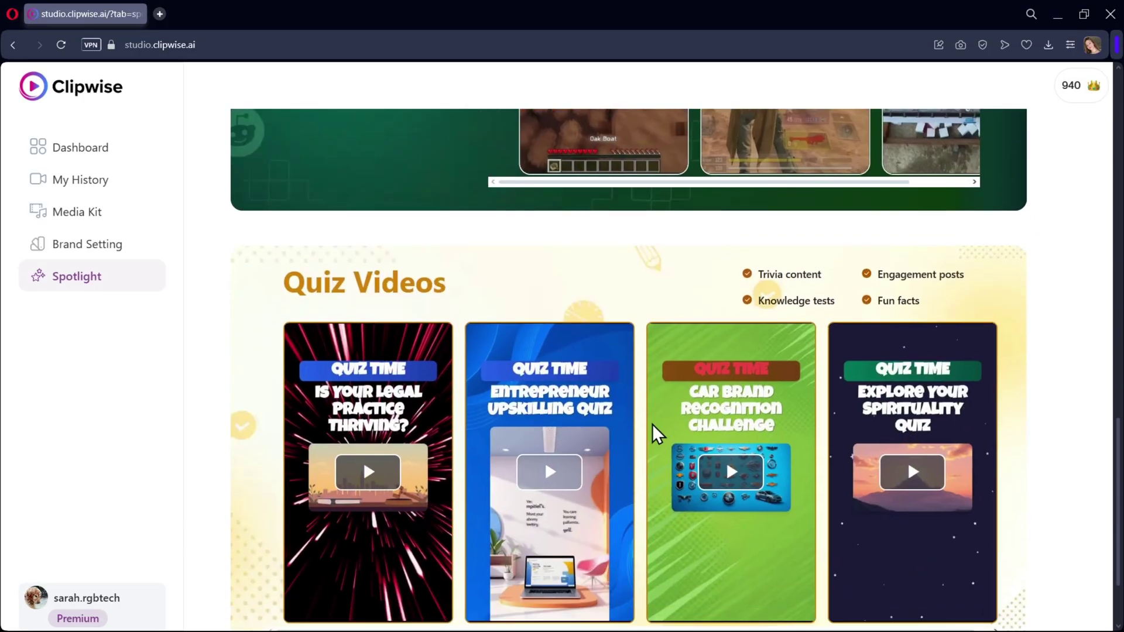
{"action": "scroll", "coordinate": [792, 477], "scroll_direction": "up", "scroll_amount": 13}
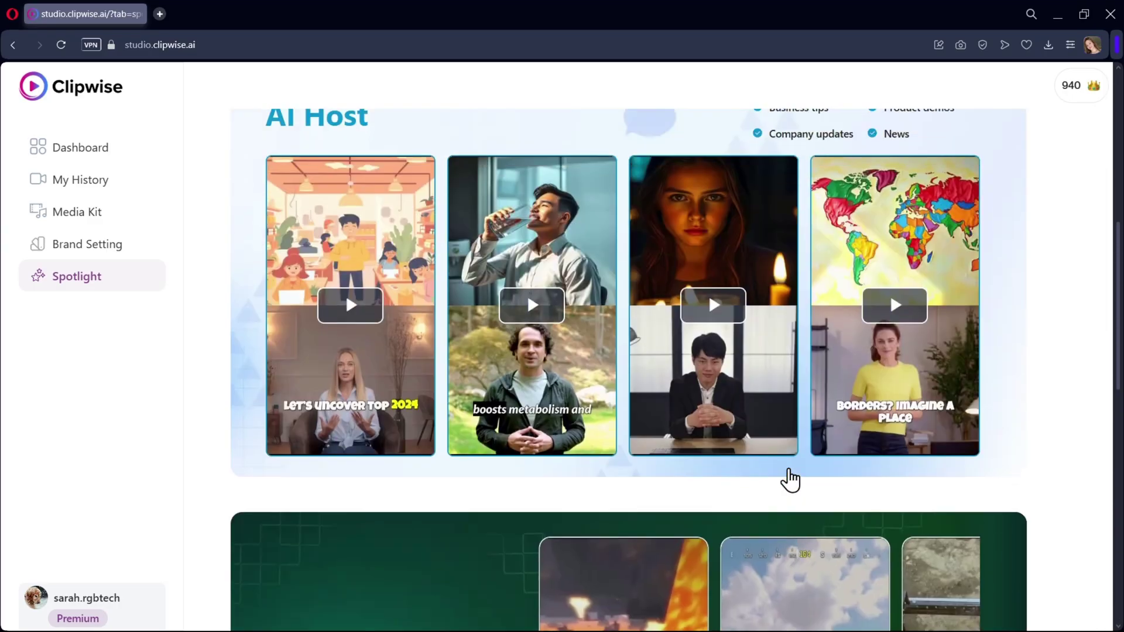
{"action": "scroll", "coordinate": [790, 480], "scroll_direction": "up", "scroll_amount": 9}
{"action": "left_click", "coordinate": [75, 152]}
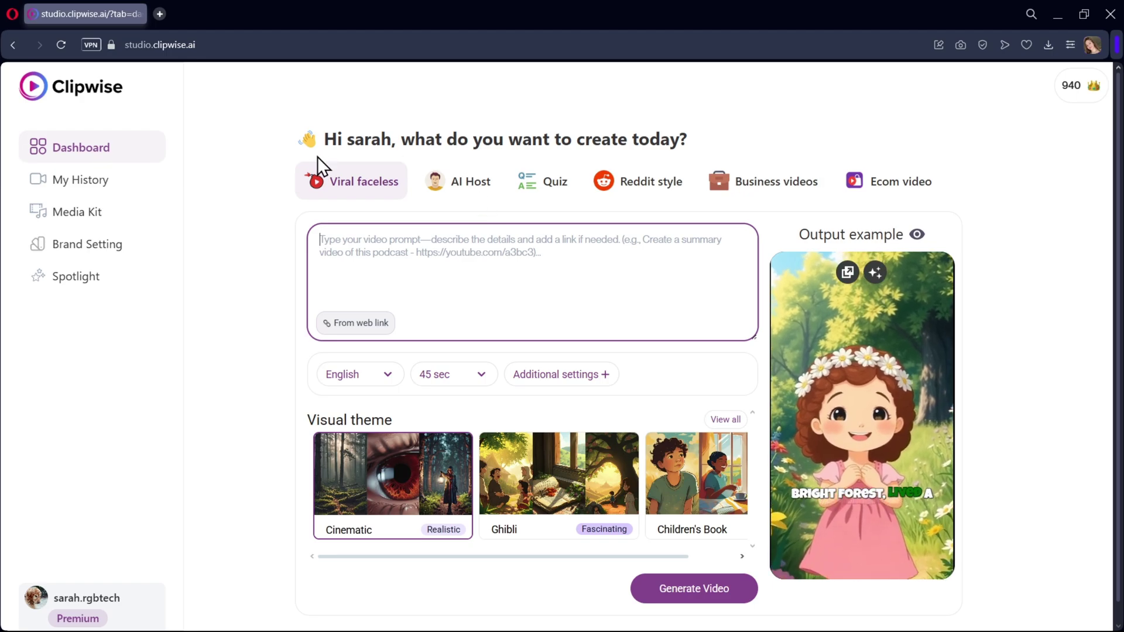
Preview the AI Host, Quiz, Reddit, Business and Ecom forms, ending on Viral faceless.
{"action": "left_click", "coordinate": [492, 183]}
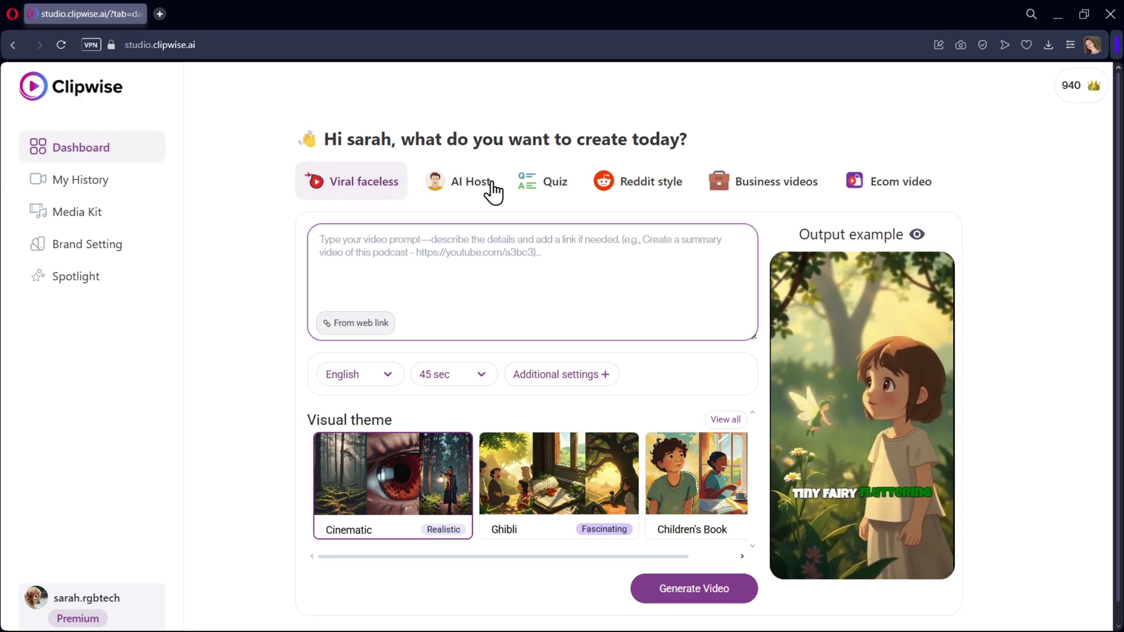
{"action": "left_click", "coordinate": [553, 184]}
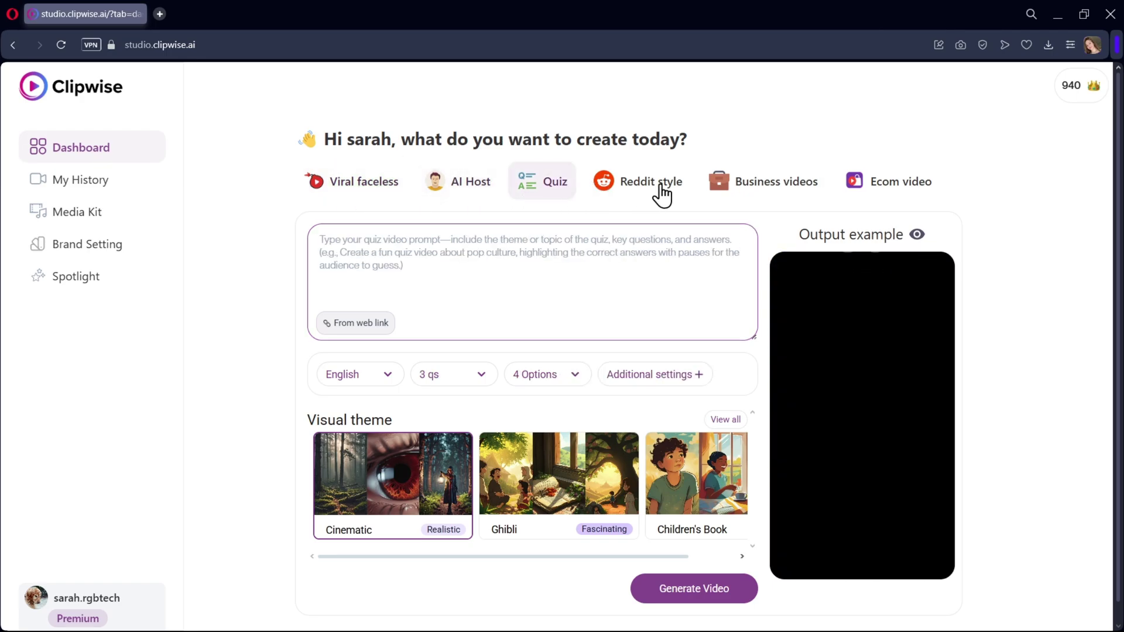
{"action": "left_click", "coordinate": [657, 186]}
{"action": "left_click", "coordinate": [799, 187]}
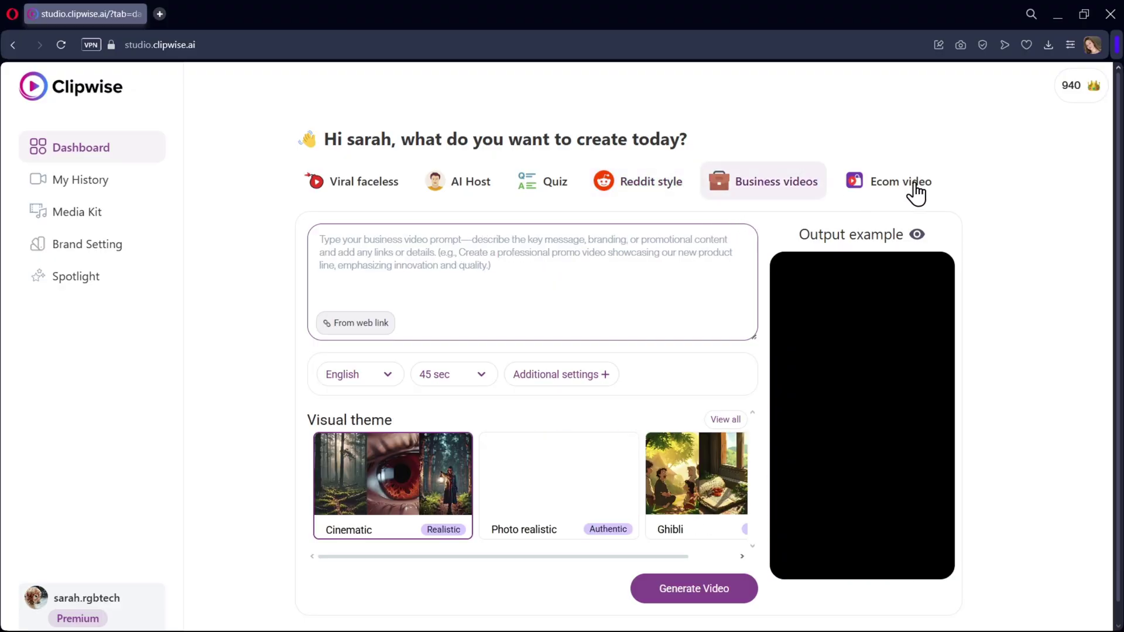
{"action": "left_click", "coordinate": [914, 186]}
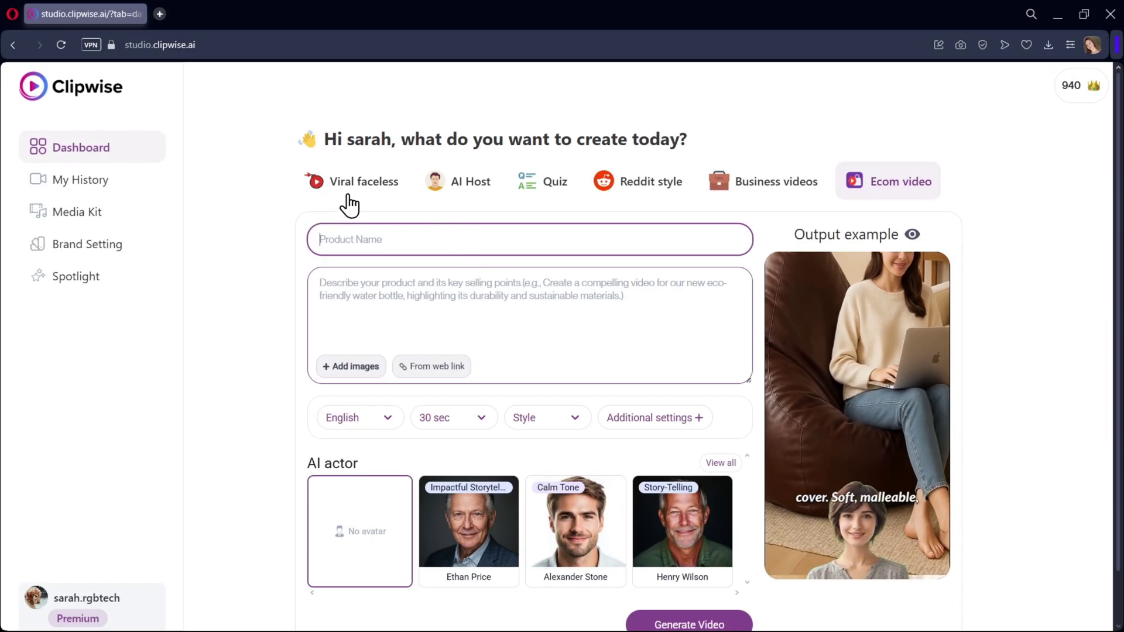
{"action": "left_click", "coordinate": [367, 201]}
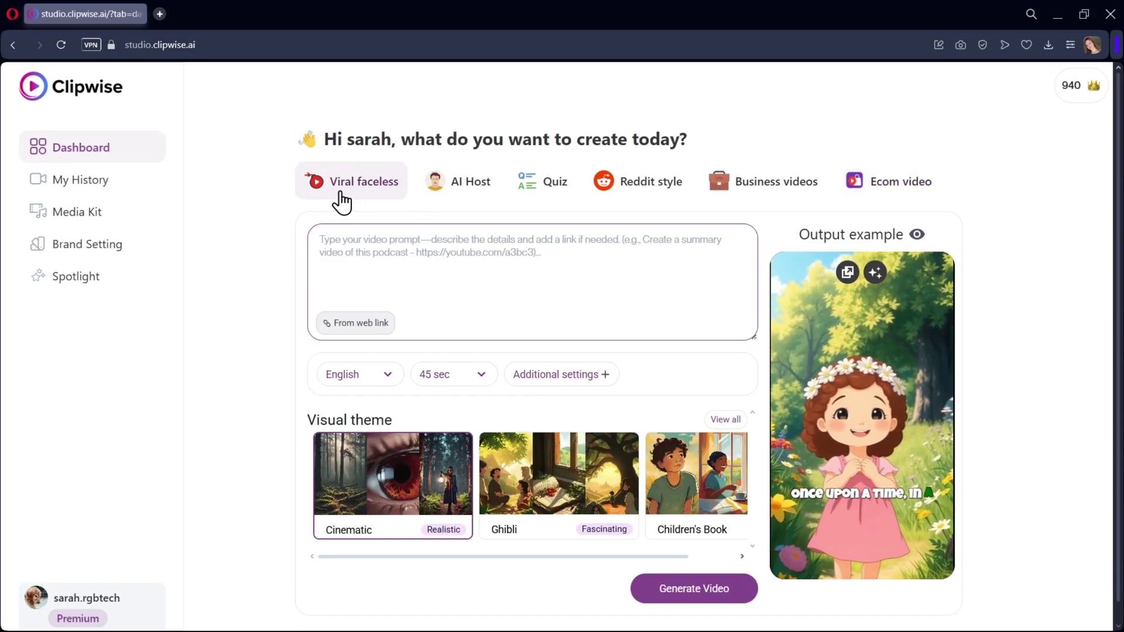
Enter the prompt 'Top 5 Facts about space' and set the duration to 30 sec.
{"action": "left_click", "coordinate": [337, 253]}
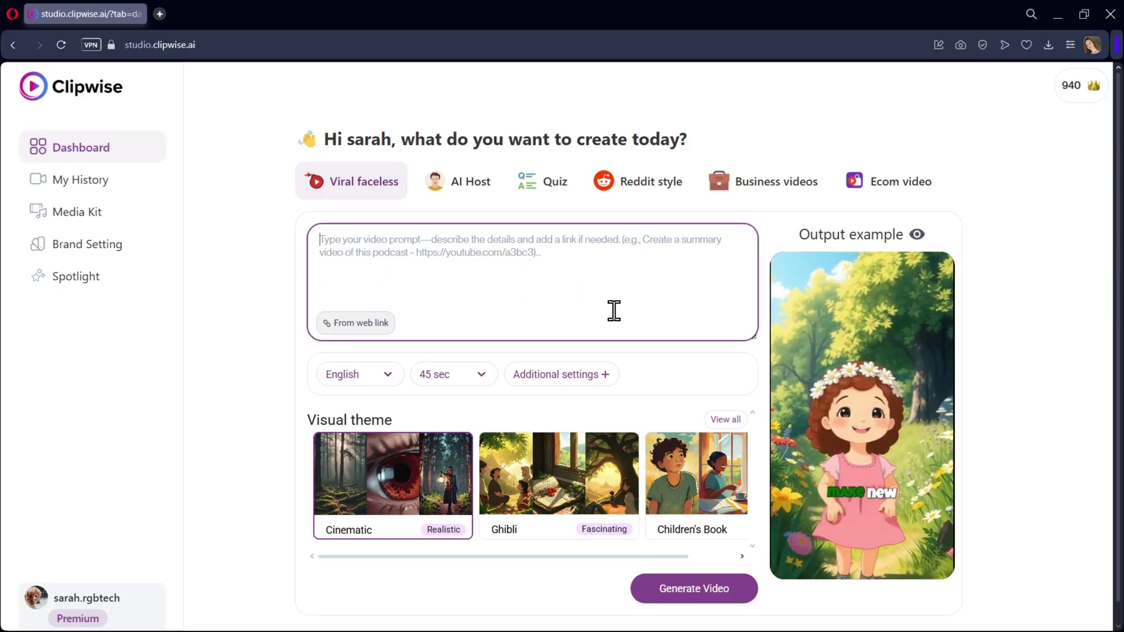
{"action": "type", "text": "Top 5 Fac"}
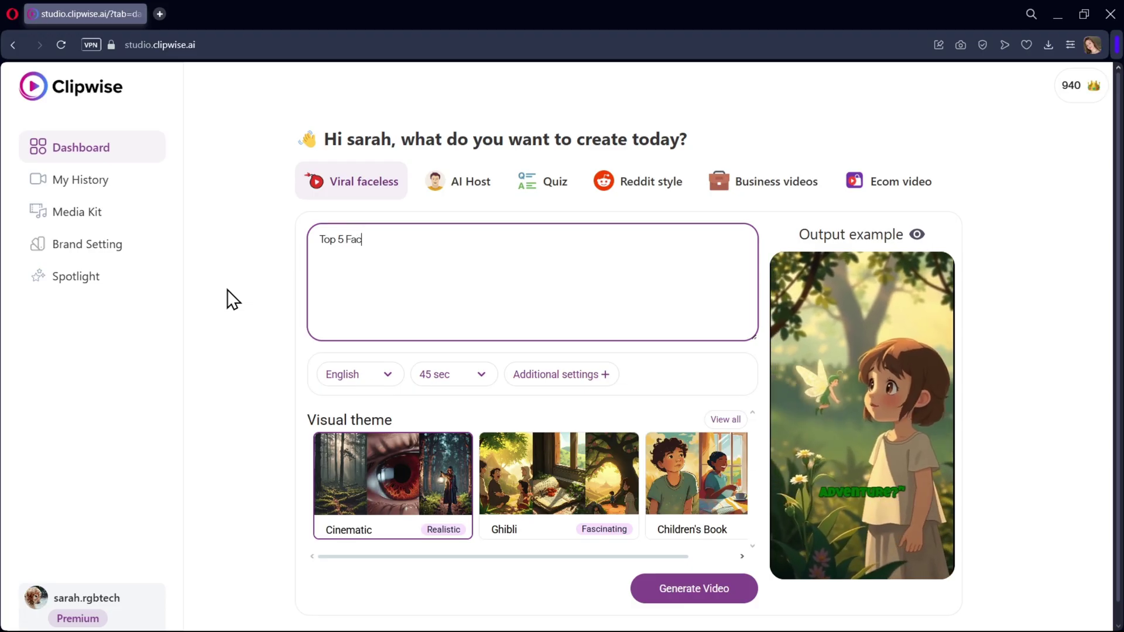
{"action": "type", "text": "ts about space"}
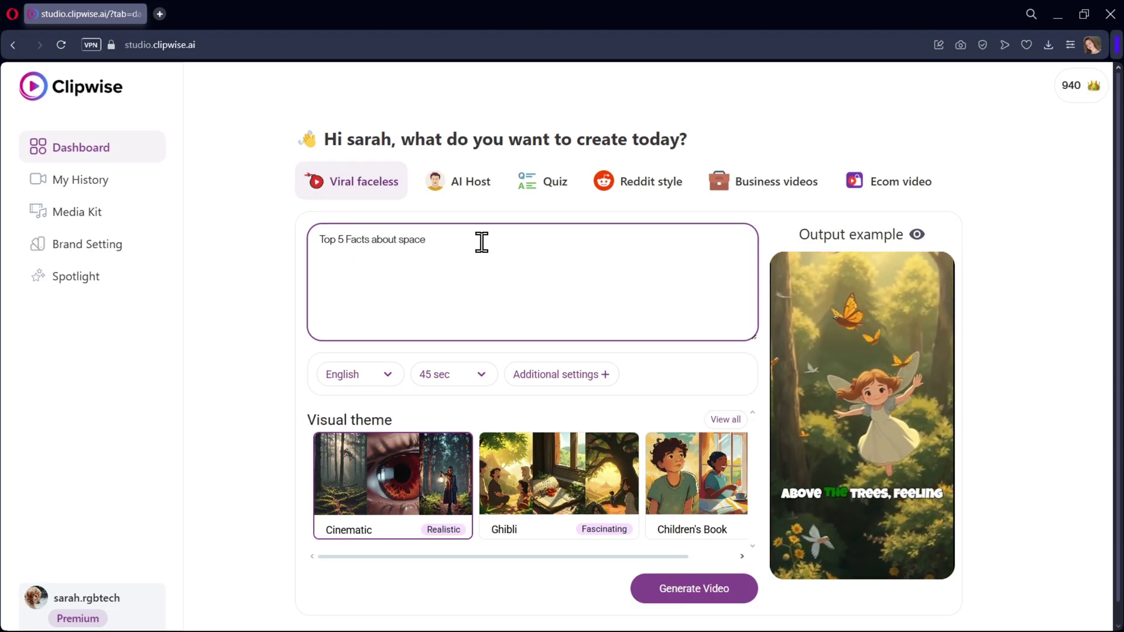
{"action": "left_click", "coordinate": [381, 387]}
{"action": "scroll", "coordinate": [468, 363], "scroll_direction": "down", "scroll_amount": 1}
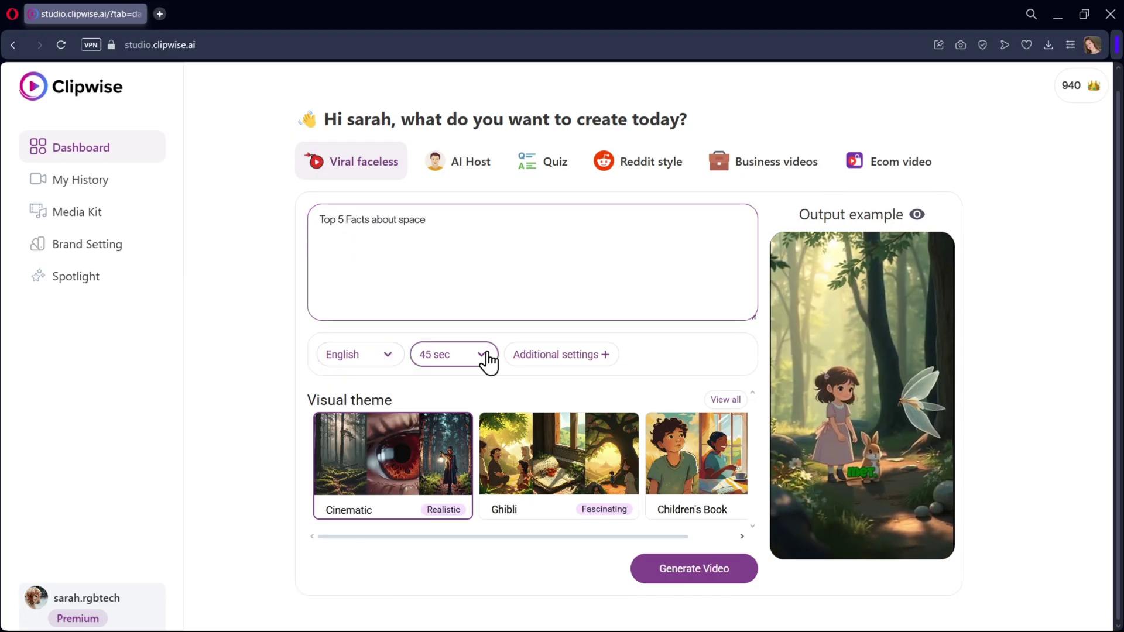
{"action": "left_click", "coordinate": [481, 354]}
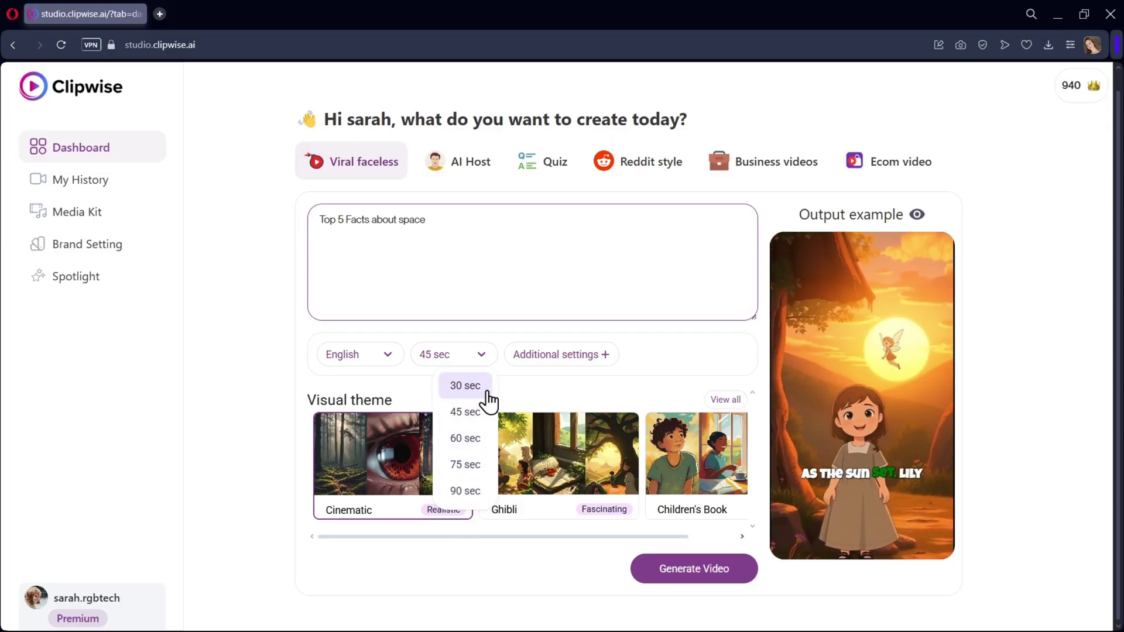
{"action": "left_click", "coordinate": [461, 388]}
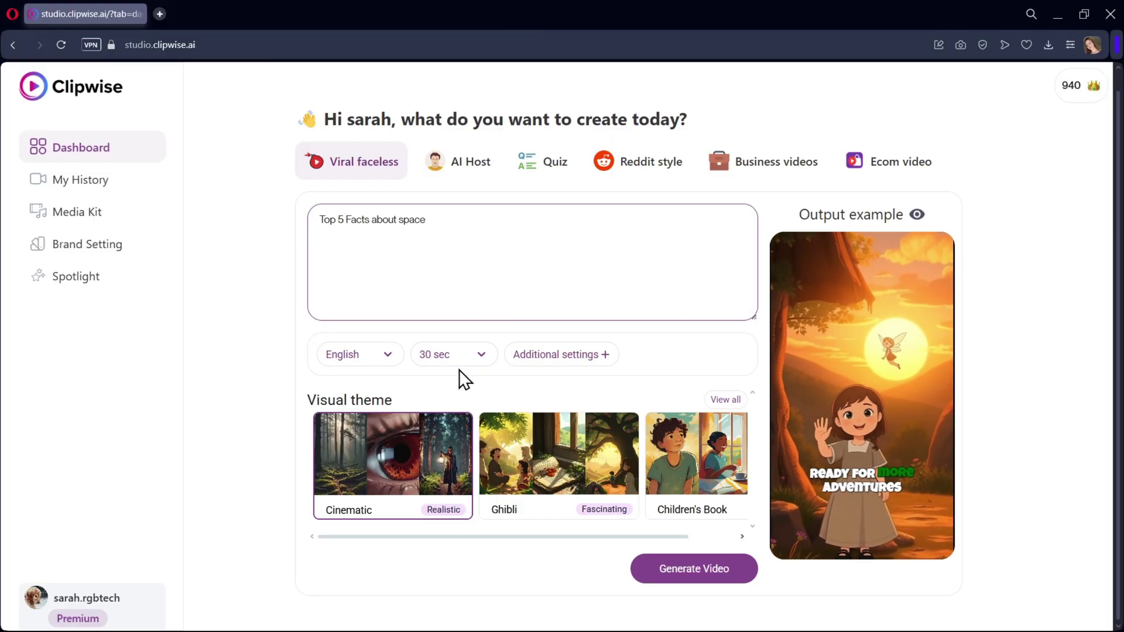
In Additional settings, choose Formal tone, Explainer style and General audience.
{"action": "left_click", "coordinate": [595, 355]}
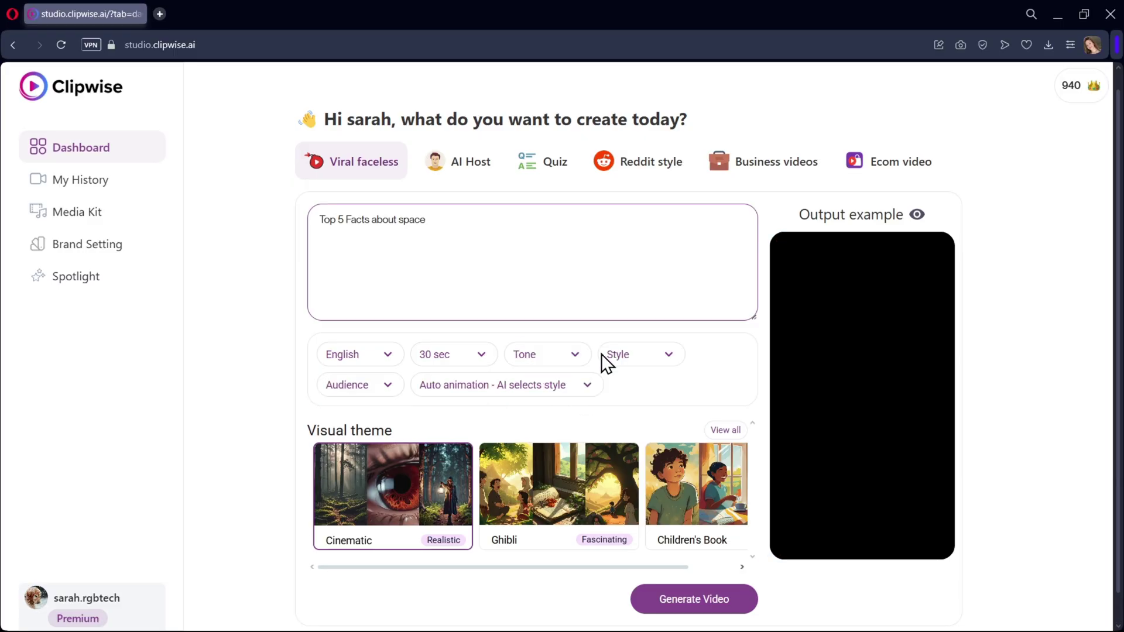
{"action": "left_click", "coordinate": [572, 356]}
{"action": "left_click", "coordinate": [576, 388]}
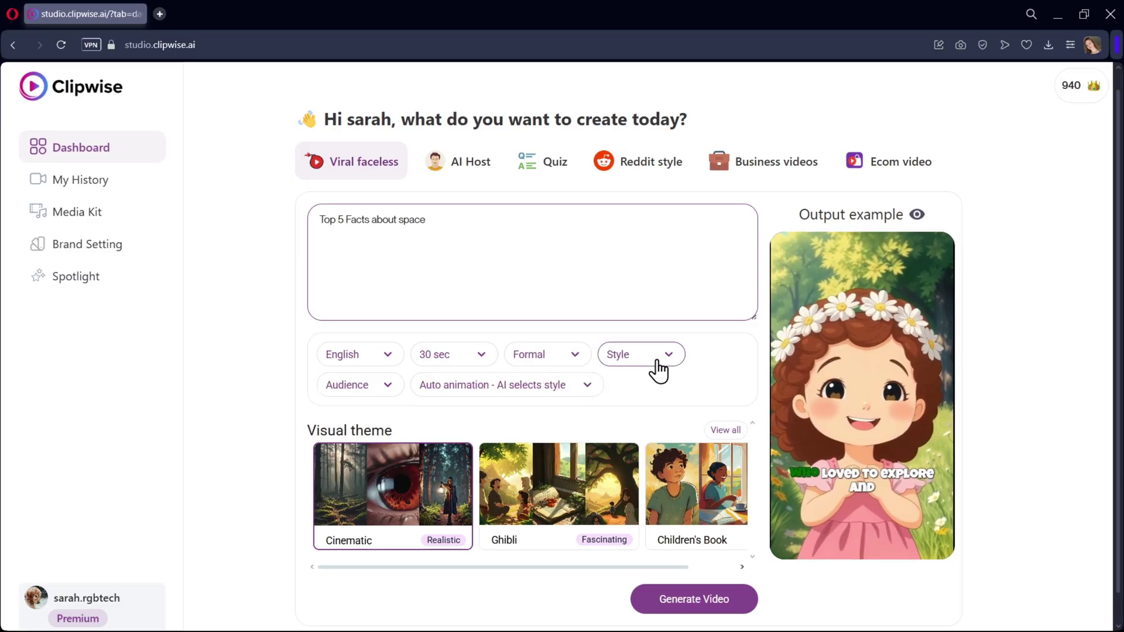
{"action": "left_click", "coordinate": [666, 362]}
{"action": "left_click", "coordinate": [620, 384]}
{"action": "left_click", "coordinate": [356, 388]}
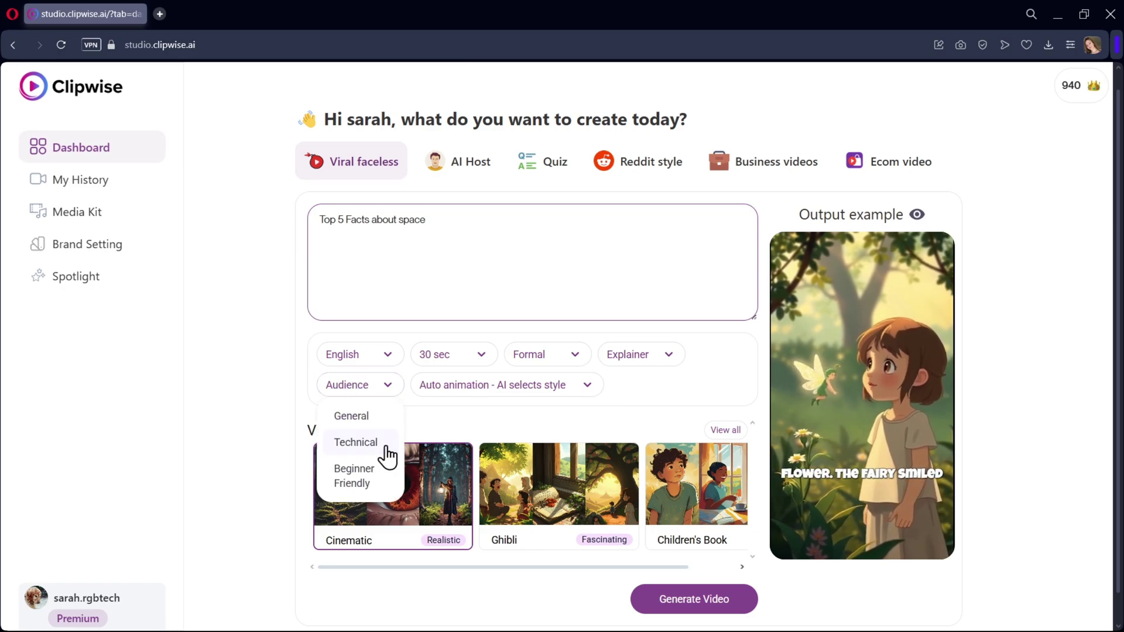
{"action": "left_click", "coordinate": [351, 414]}
{"action": "left_click", "coordinate": [573, 389]}
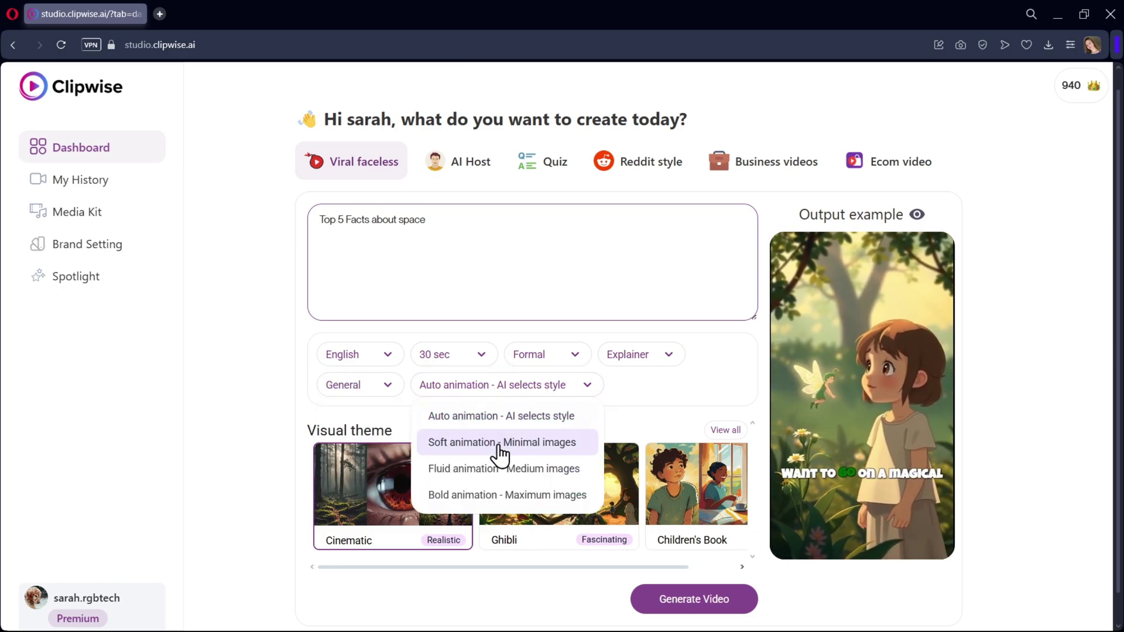
{"action": "left_click", "coordinate": [674, 401]}
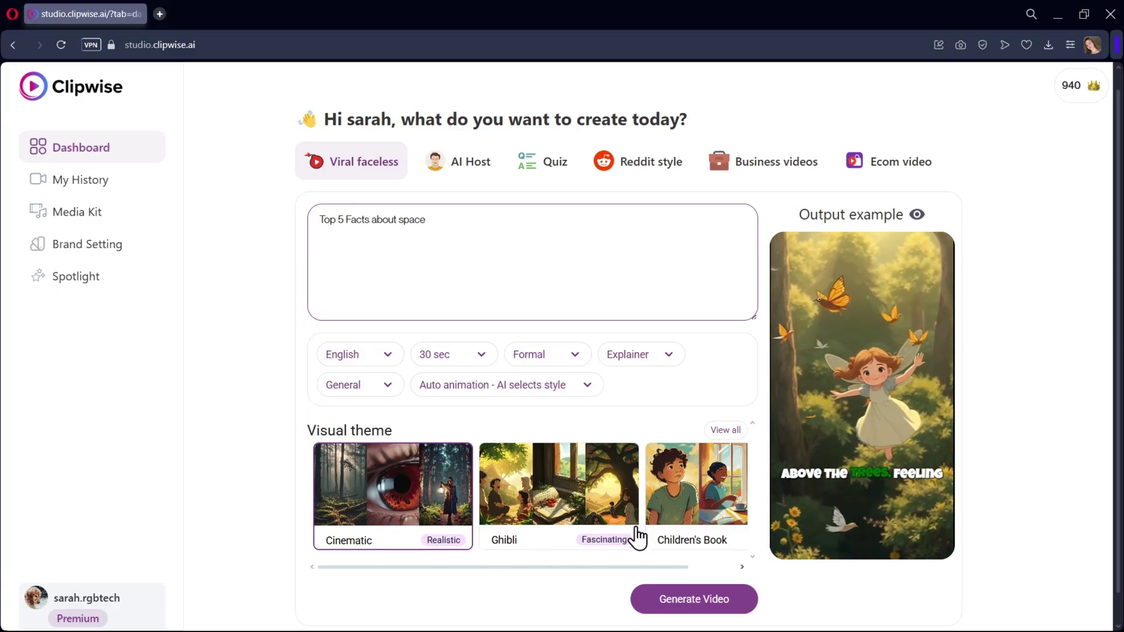
Pick the realistic Cinematic theme from the full visual theme gallery.
{"action": "left_click", "coordinate": [728, 432]}
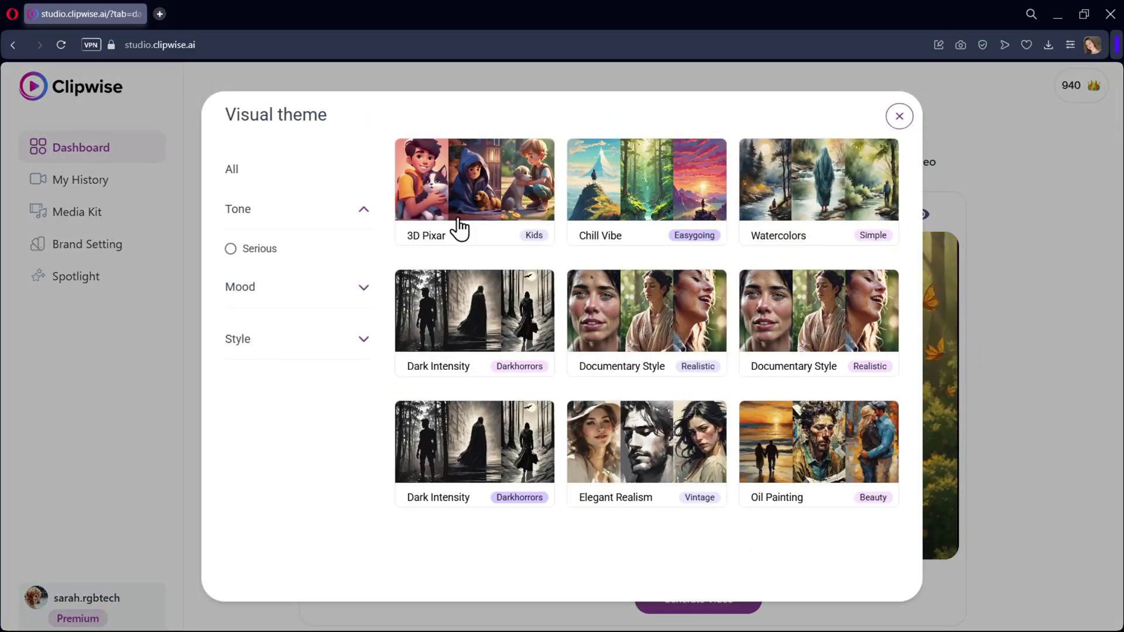
{"action": "scroll", "coordinate": [606, 328], "scroll_direction": "down", "scroll_amount": 3}
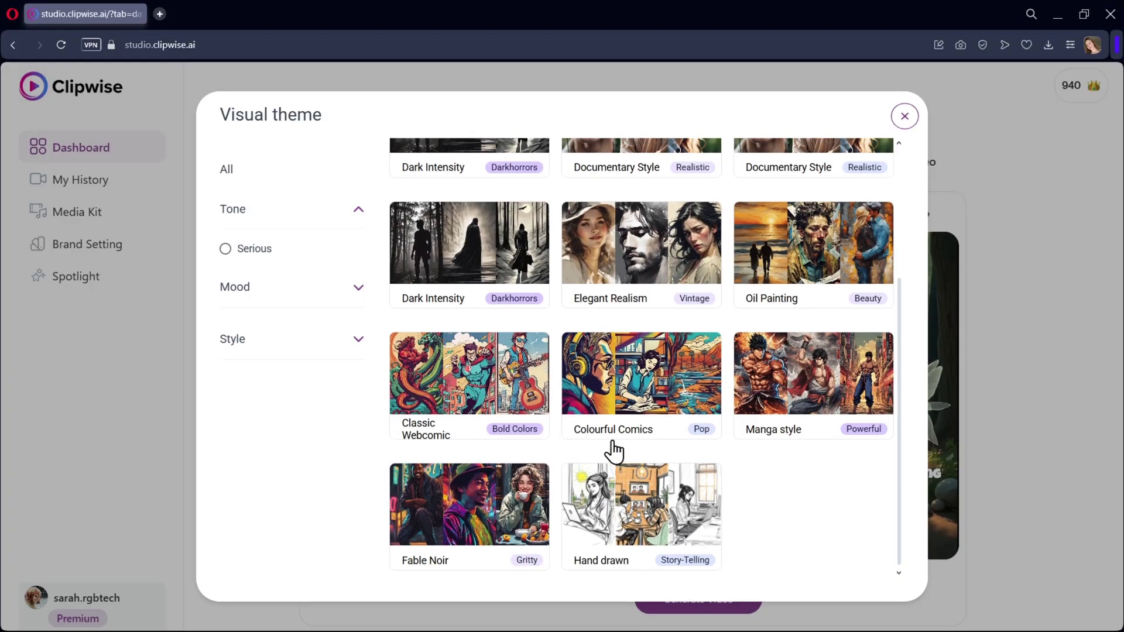
{"action": "scroll", "coordinate": [609, 447], "scroll_direction": "up", "scroll_amount": 5}
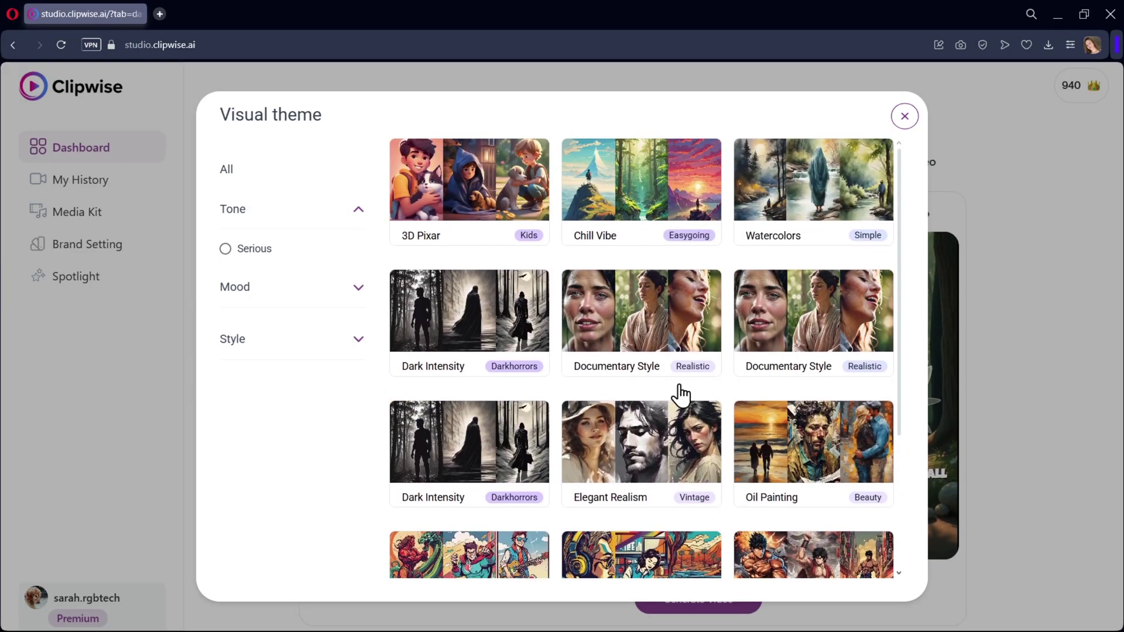
{"action": "left_click", "coordinate": [356, 290]}
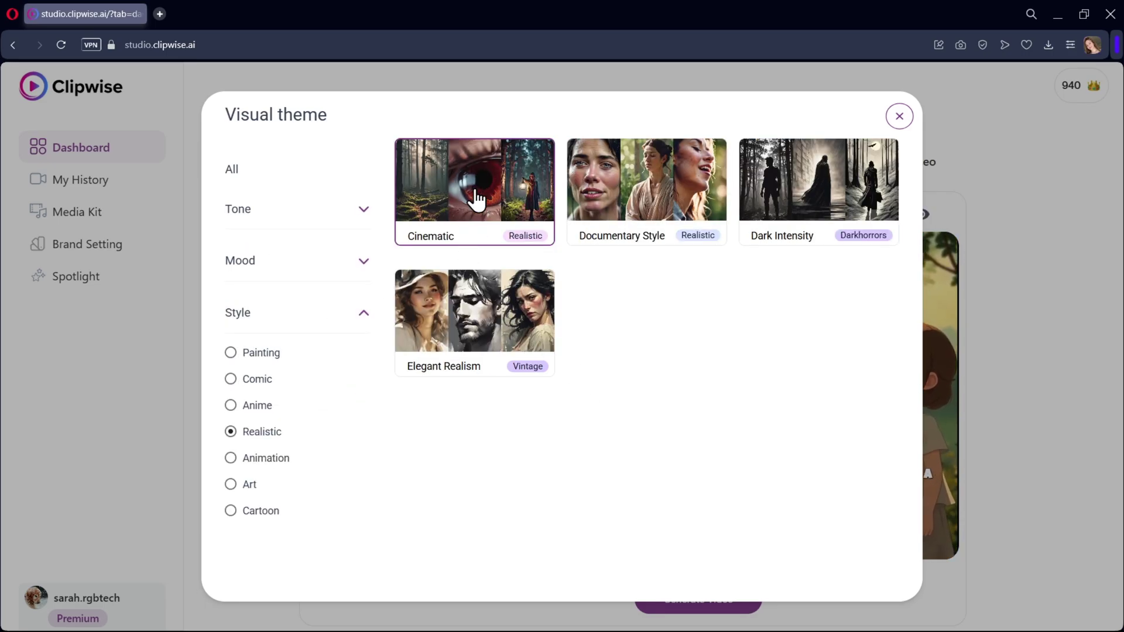
{"action": "left_click", "coordinate": [438, 249]}
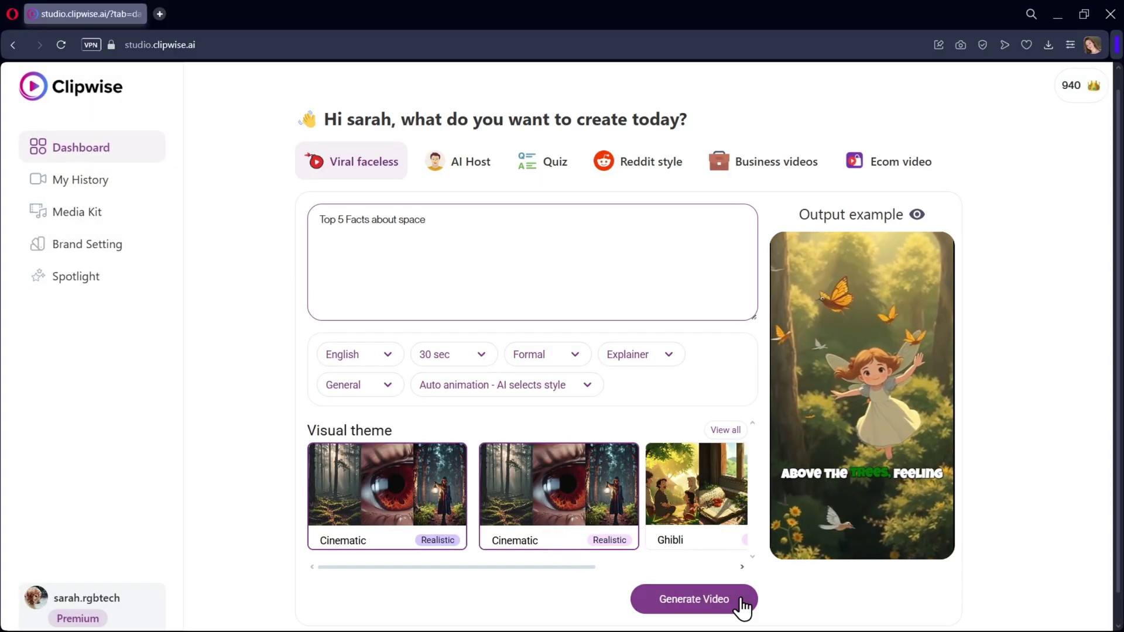
Generate the space facts script, review scene 2's visual and audio text, and start video generation.
{"action": "left_click", "coordinate": [709, 599]}
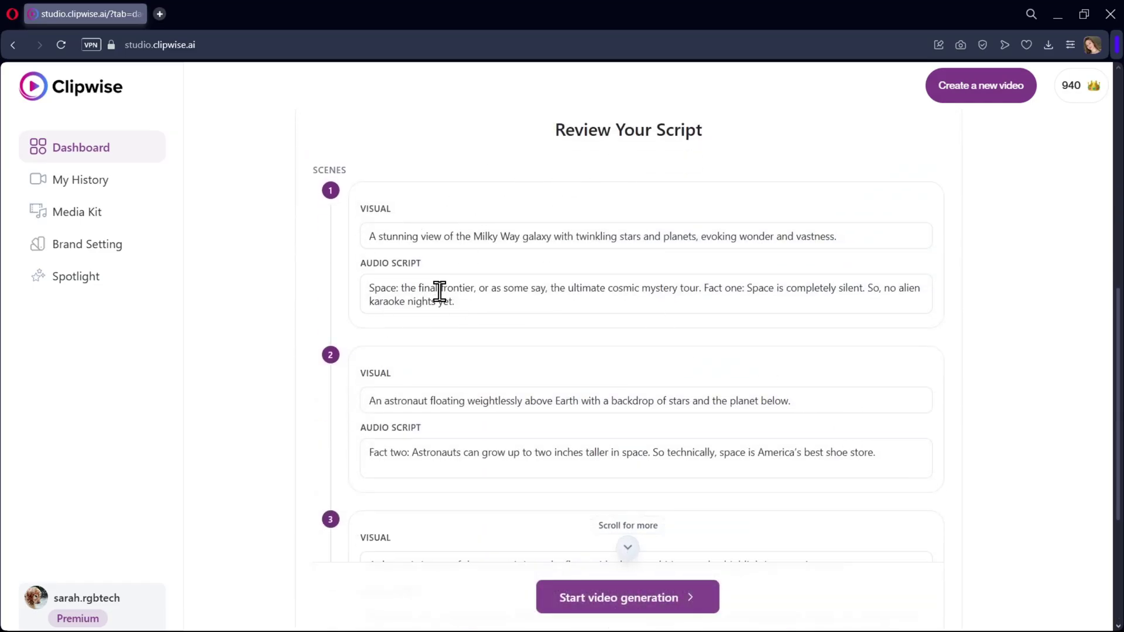
{"action": "scroll", "coordinate": [688, 232], "scroll_direction": "down", "scroll_amount": 2}
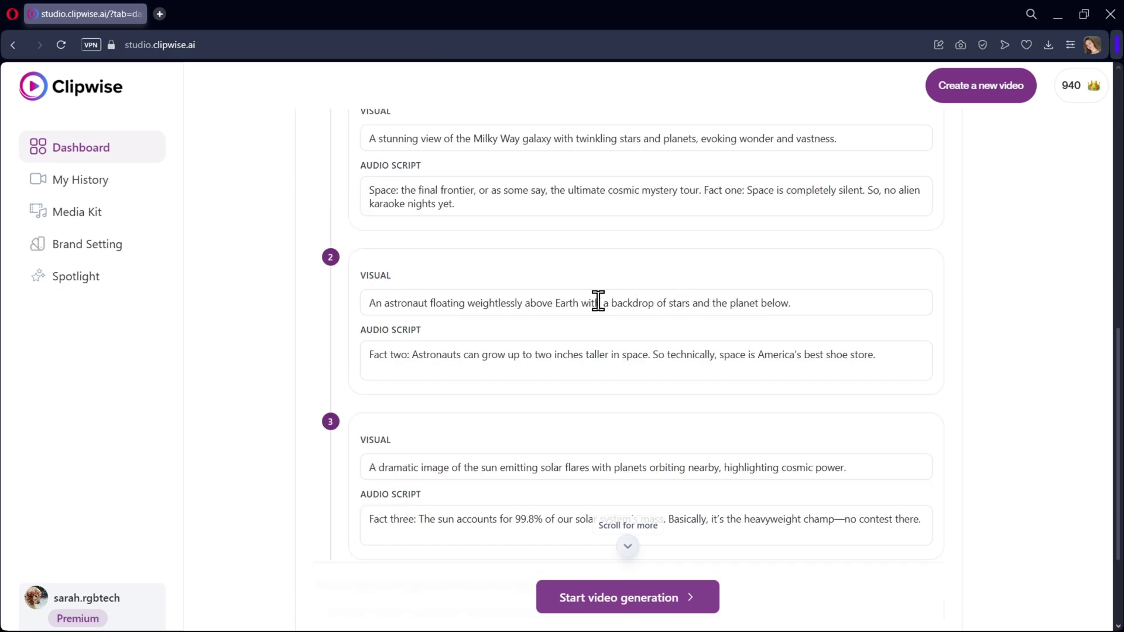
{"action": "triple_click", "coordinate": [589, 302]}
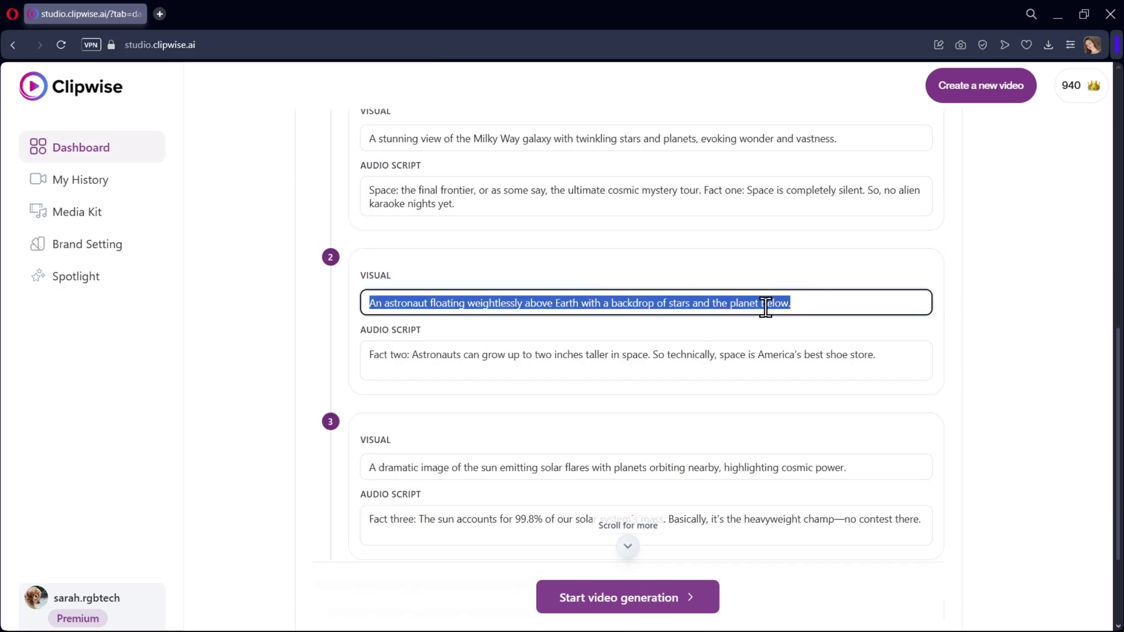
{"action": "triple_click", "coordinate": [598, 351]}
{"action": "left_click", "coordinate": [625, 359]}
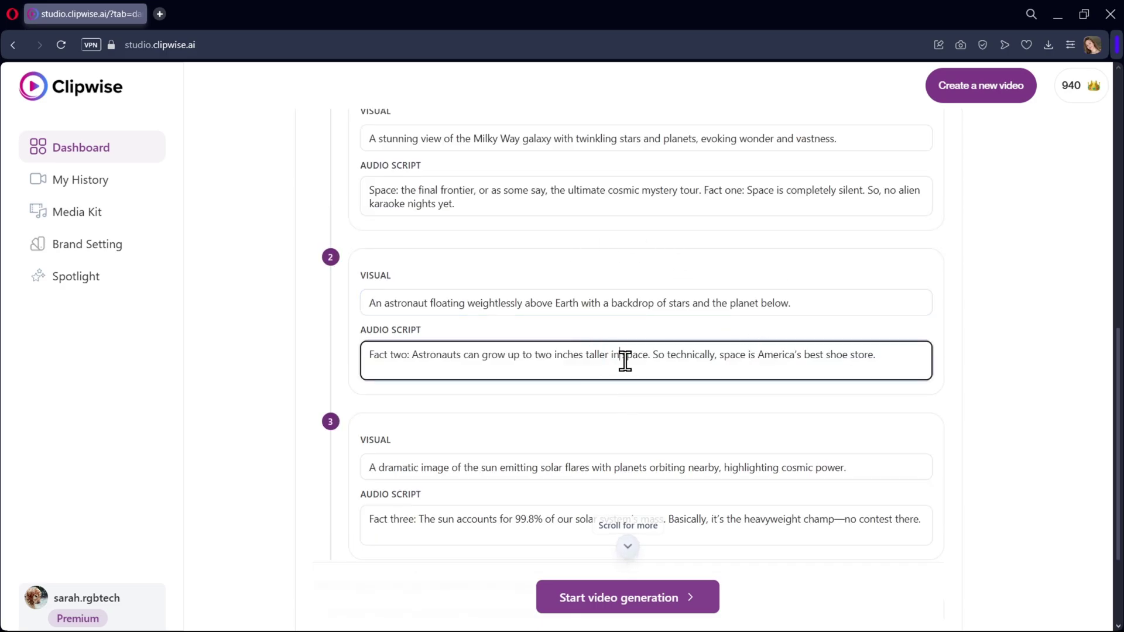
{"action": "scroll", "coordinate": [551, 410], "scroll_direction": "down", "scroll_amount": 3}
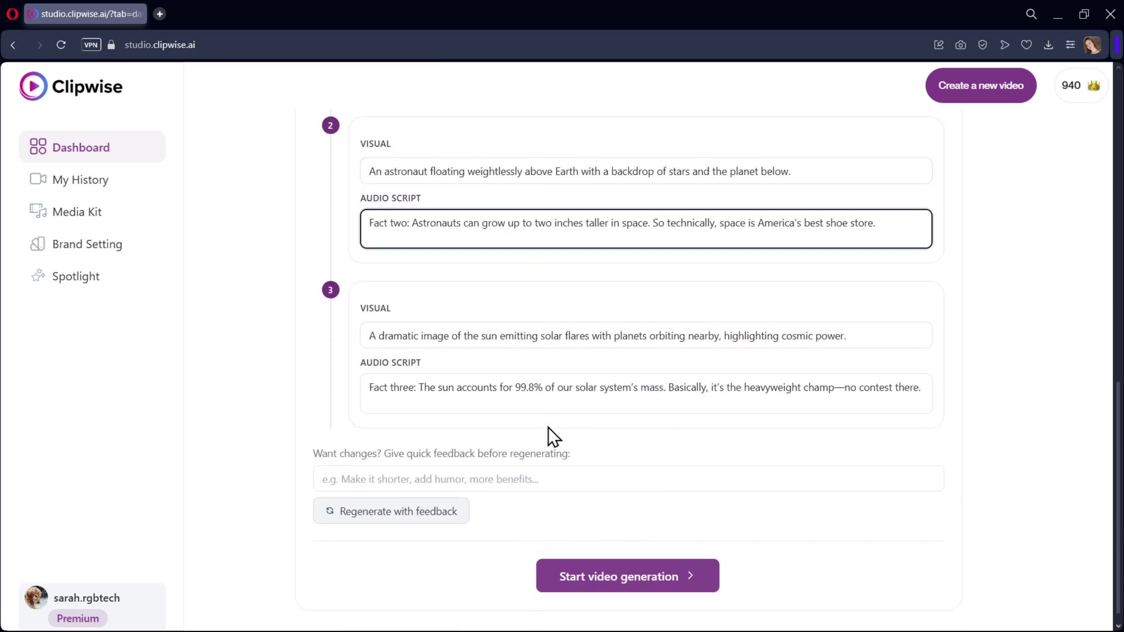
{"action": "left_click", "coordinate": [625, 570]}
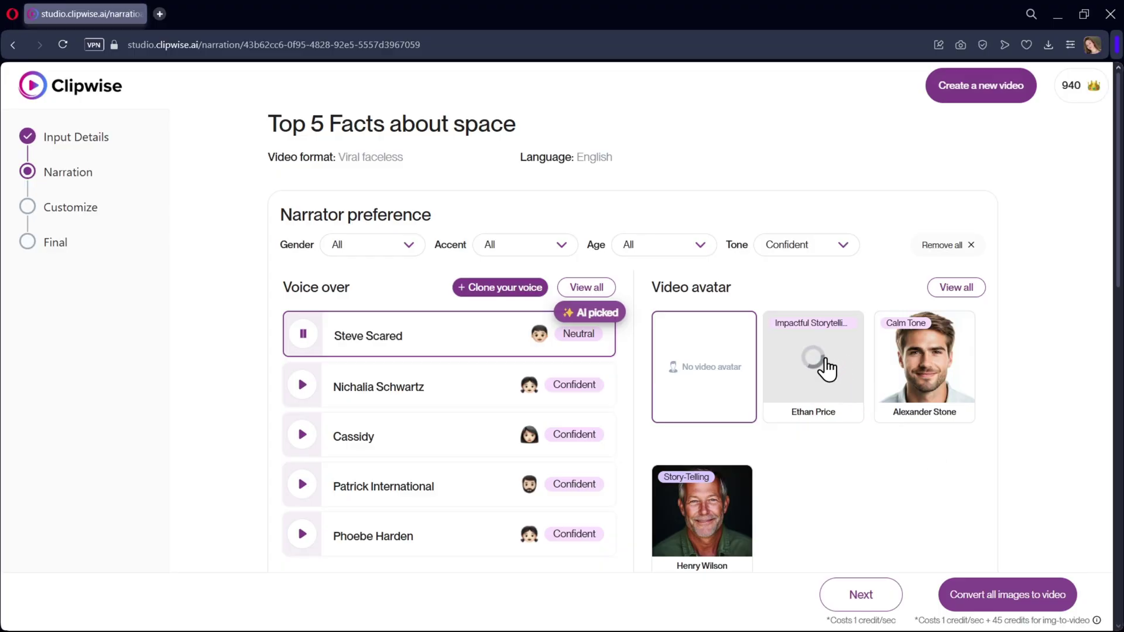
In Script review, regenerate the first scene's Milky Way image.
{"action": "scroll", "coordinate": [825, 370], "scroll_direction": "down", "scroll_amount": 6}
{"action": "scroll", "coordinate": [824, 367], "scroll_direction": "down", "scroll_amount": 3}
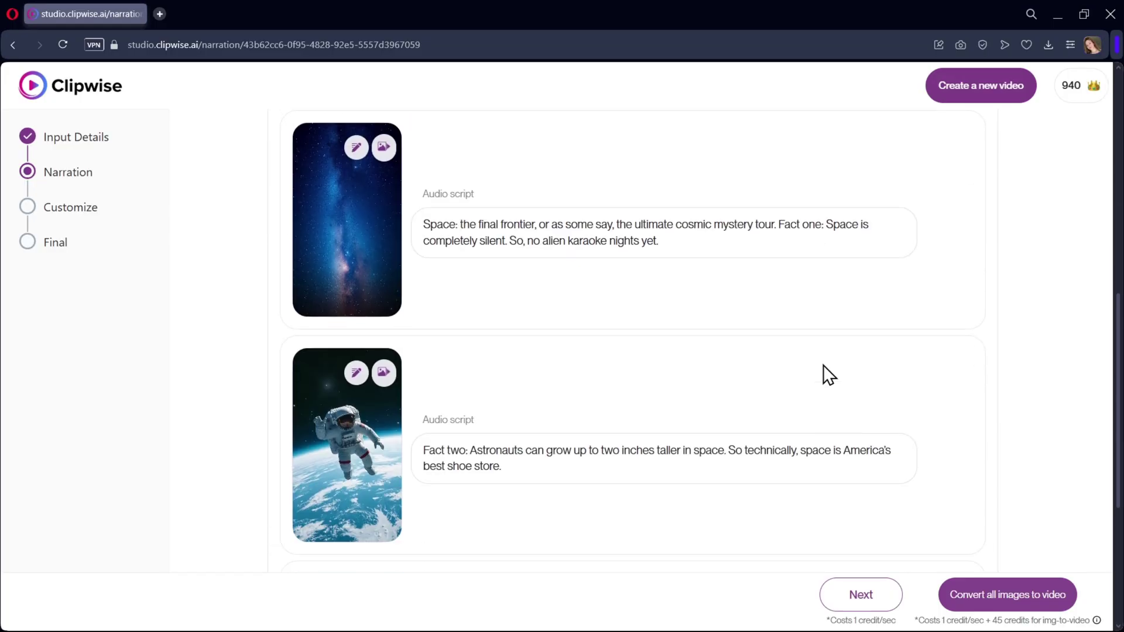
{"action": "scroll", "coordinate": [703, 366], "scroll_direction": "down", "scroll_amount": 3}
{"action": "scroll", "coordinate": [644, 368], "scroll_direction": "up", "scroll_amount": 10}
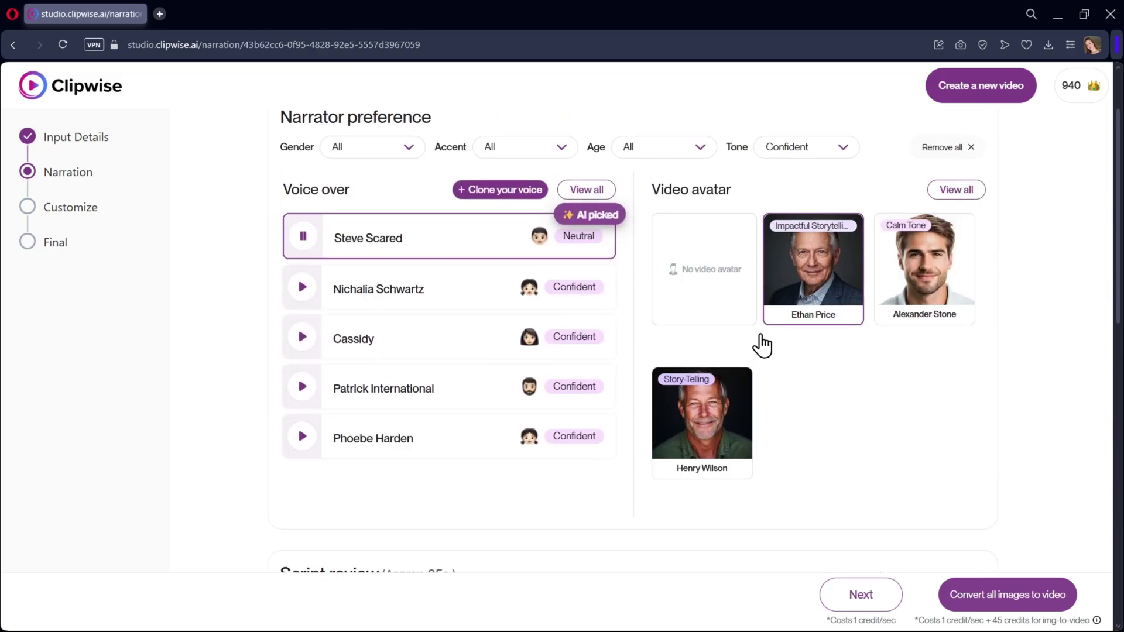
{"action": "scroll", "coordinate": [357, 297], "scroll_direction": "down", "scroll_amount": 7}
{"action": "left_click", "coordinate": [356, 197]}
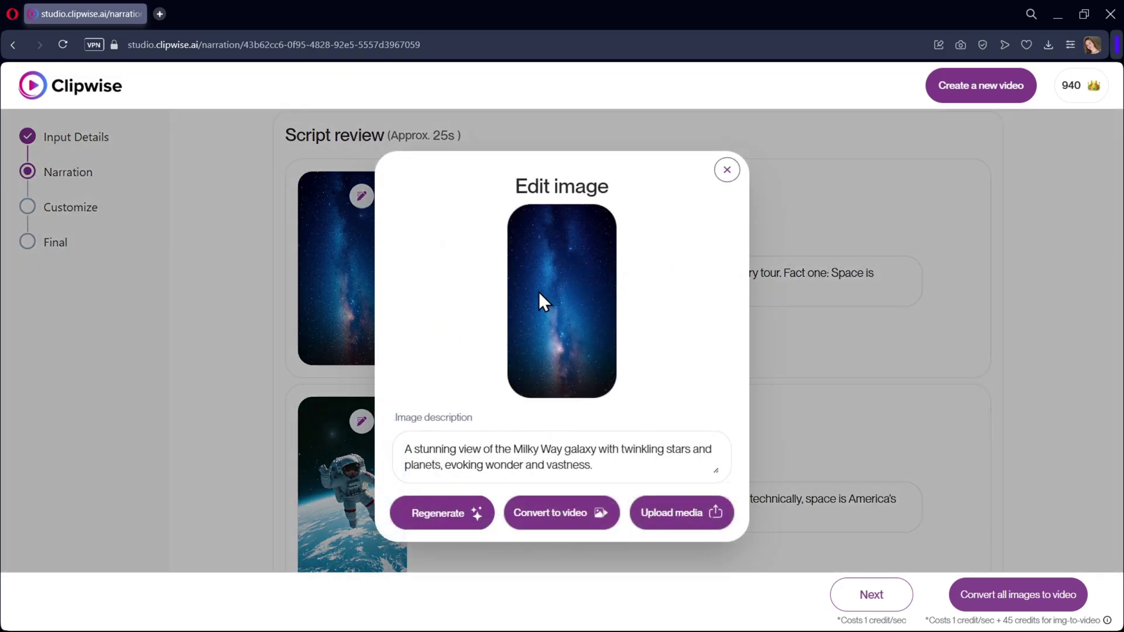
{"action": "left_click", "coordinate": [463, 518]}
{"action": "scroll", "coordinate": [430, 451], "scroll_direction": "down", "scroll_amount": 5}
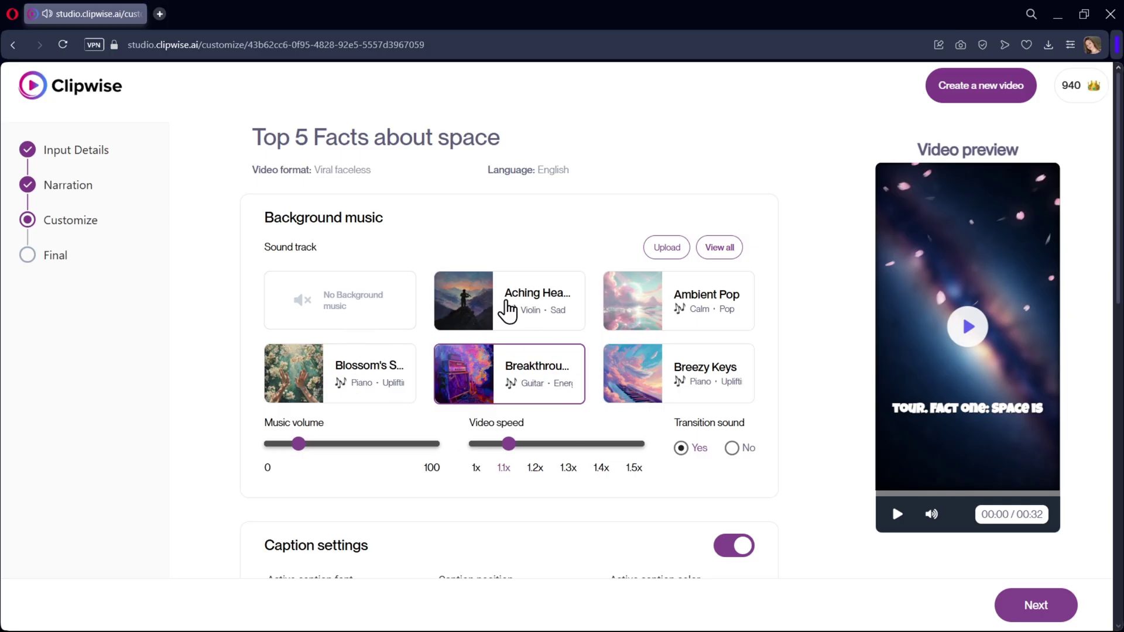
Choose the uplifting piano background track at lower volume, keeping the transition sound on.
{"action": "left_click", "coordinate": [553, 295]}
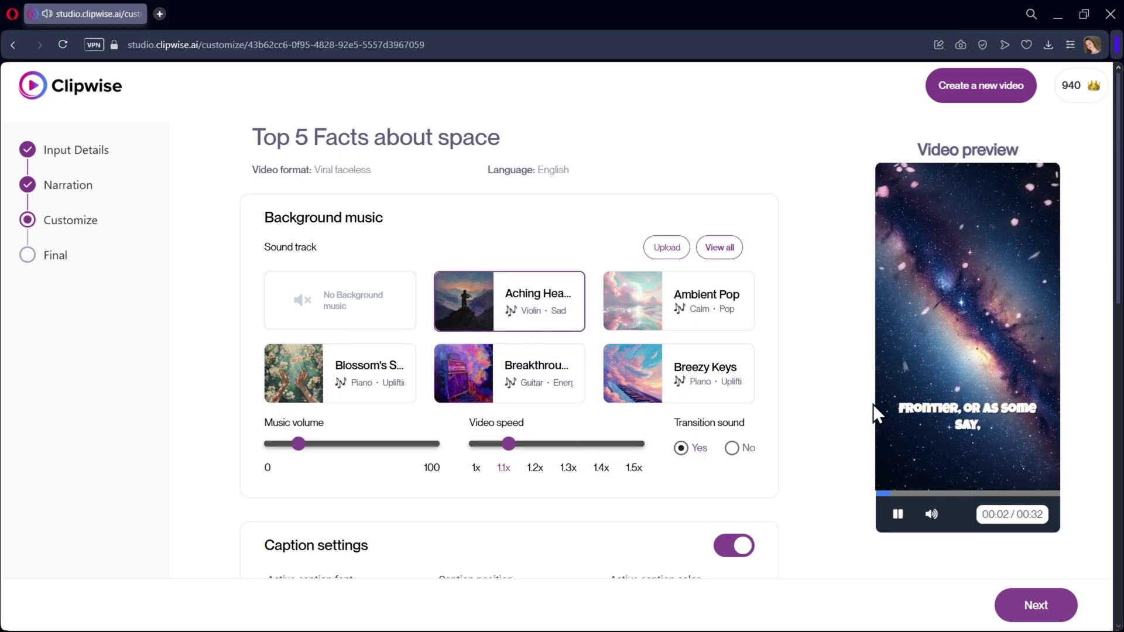
{"action": "left_click_drag", "start_coordinate": [300, 445], "coordinate": [284, 444]}
{"action": "left_click", "coordinate": [363, 374]}
{"action": "left_click", "coordinate": [732, 449]}
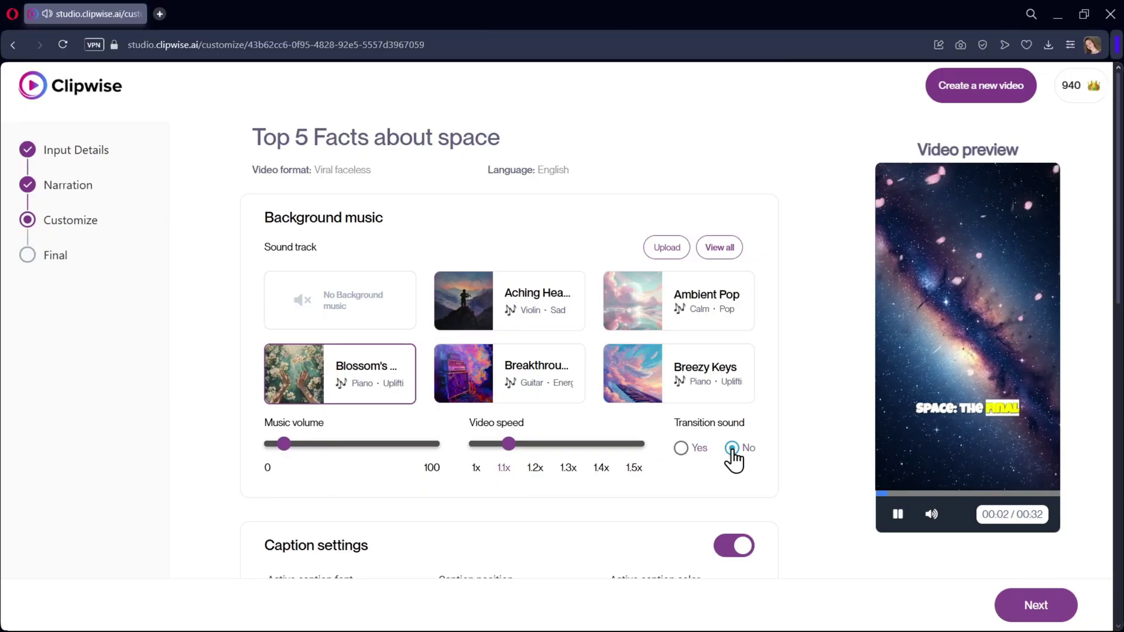
{"action": "left_click", "coordinate": [681, 449]}
{"action": "scroll", "coordinate": [410, 427], "scroll_direction": "down", "scroll_amount": 7}
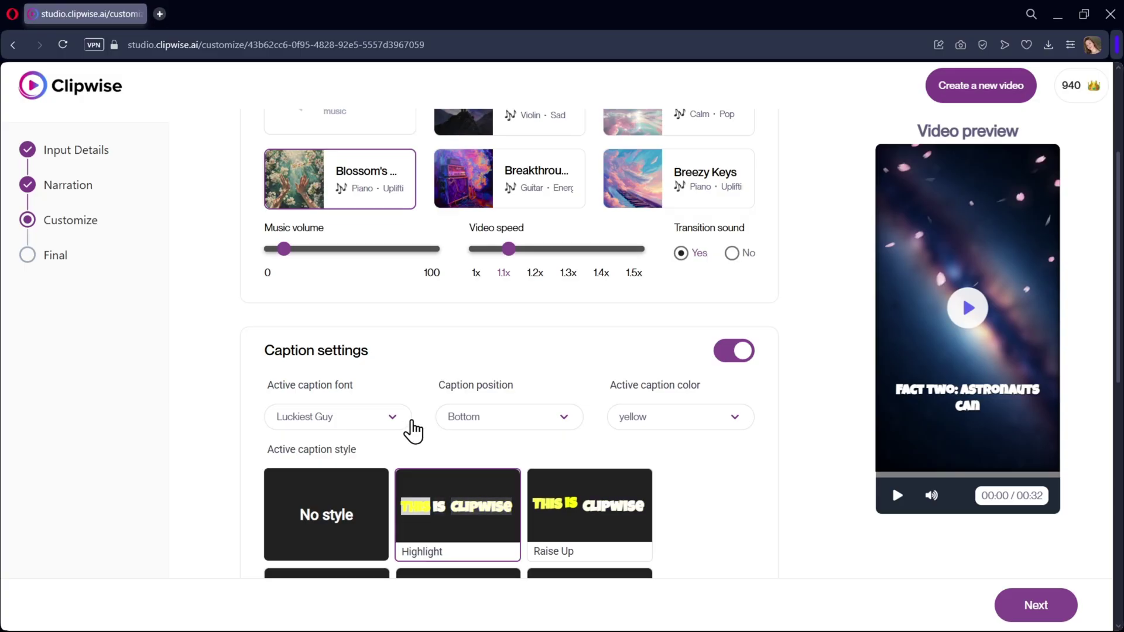
Set captions to Center with Raise Up style and start rendering the final video.
{"action": "left_click", "coordinate": [384, 220]}
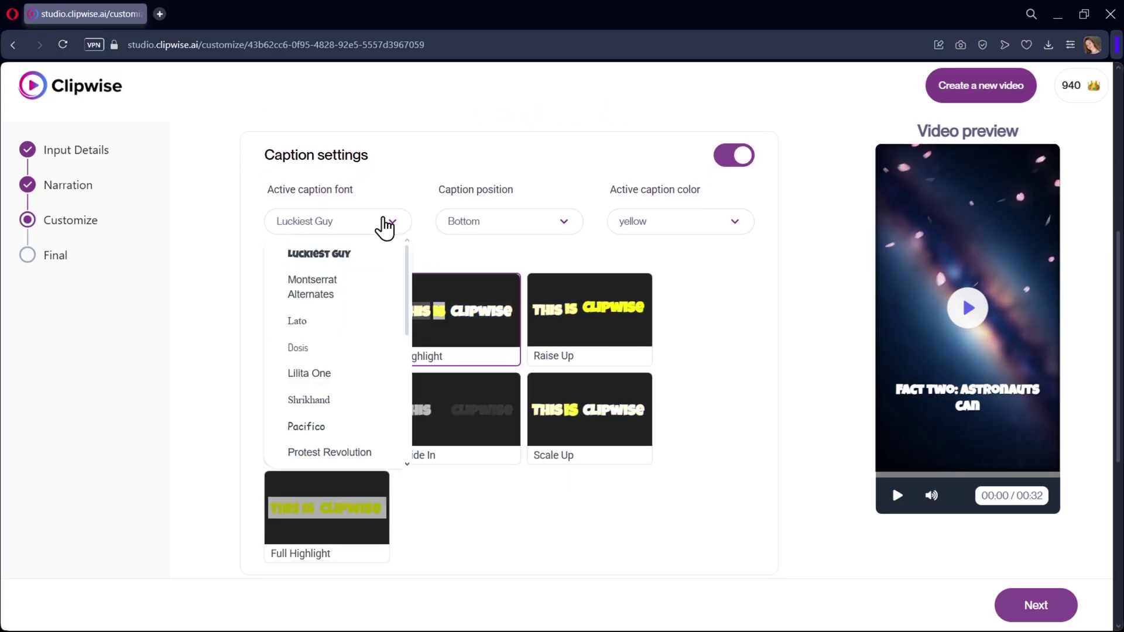
{"action": "left_click", "coordinate": [560, 226]}
{"action": "left_click", "coordinate": [559, 226]}
{"action": "left_click", "coordinate": [568, 280]}
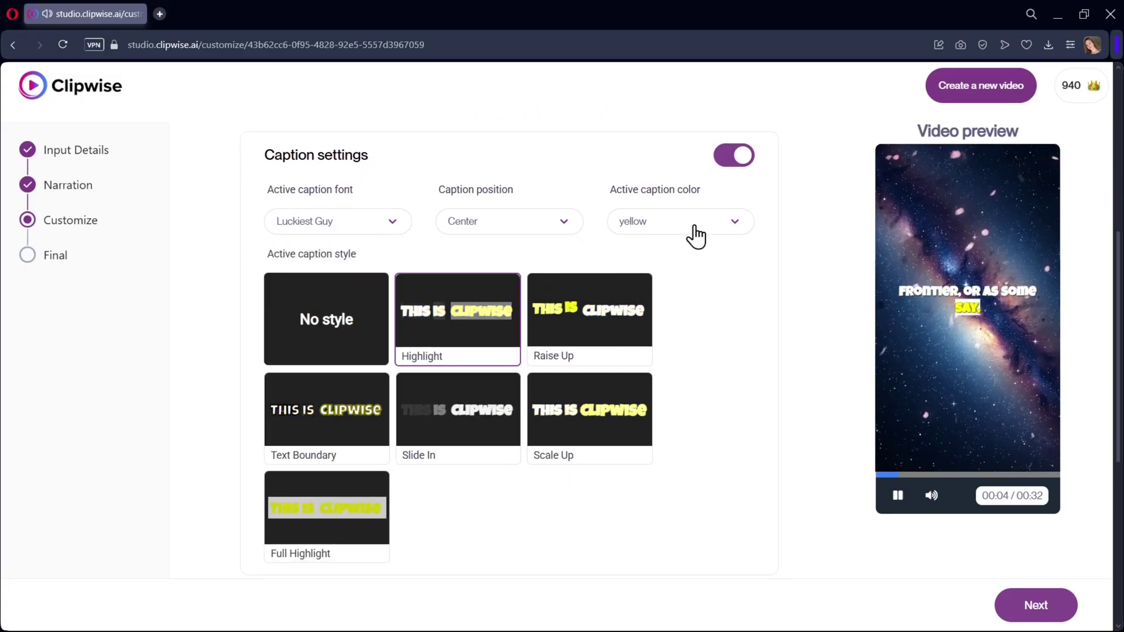
{"action": "left_click", "coordinate": [641, 319]}
{"action": "scroll", "coordinate": [669, 398], "scroll_direction": "down", "scroll_amount": 2}
{"action": "scroll", "coordinate": [679, 392], "scroll_direction": "down", "scroll_amount": 4}
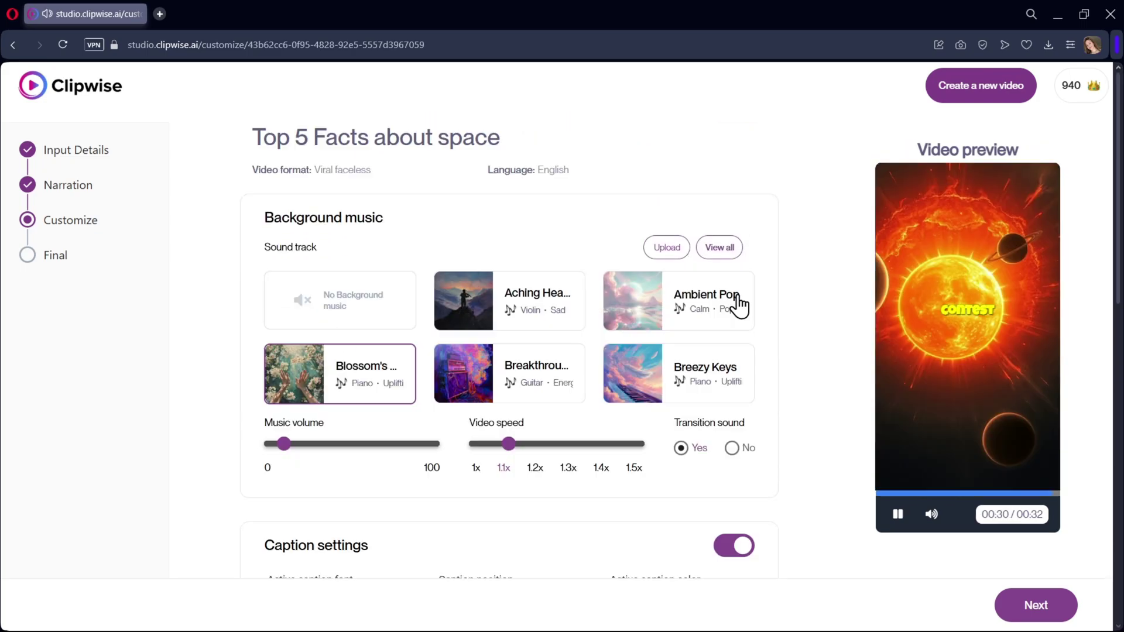
{"action": "scroll", "coordinate": [741, 301], "scroll_direction": "down", "scroll_amount": 13}
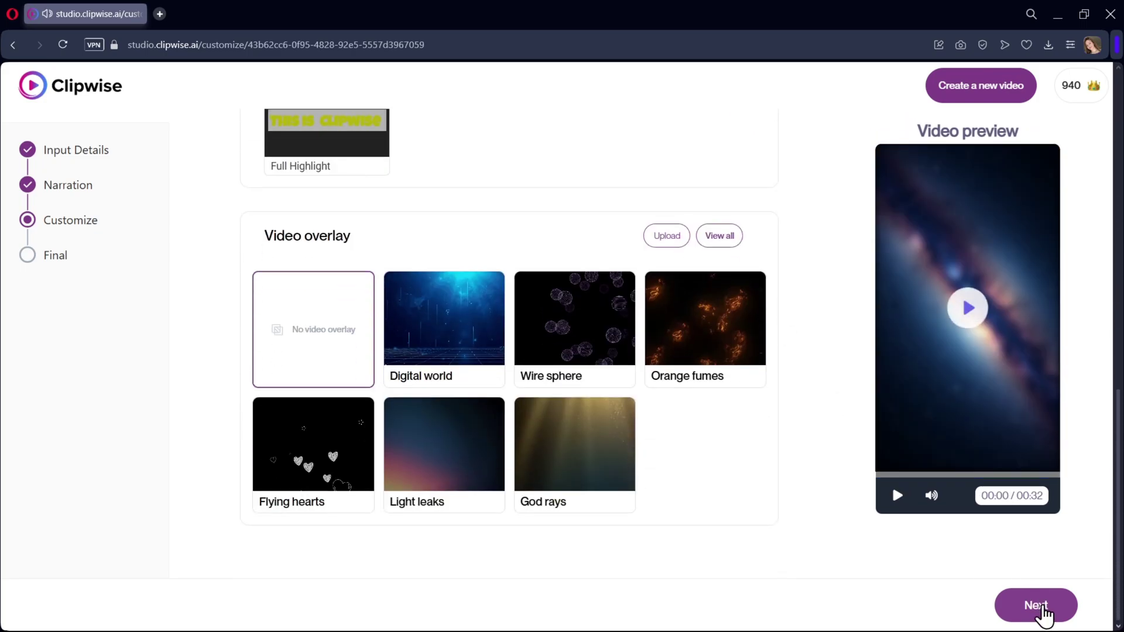
{"action": "left_click", "coordinate": [1014, 607]}
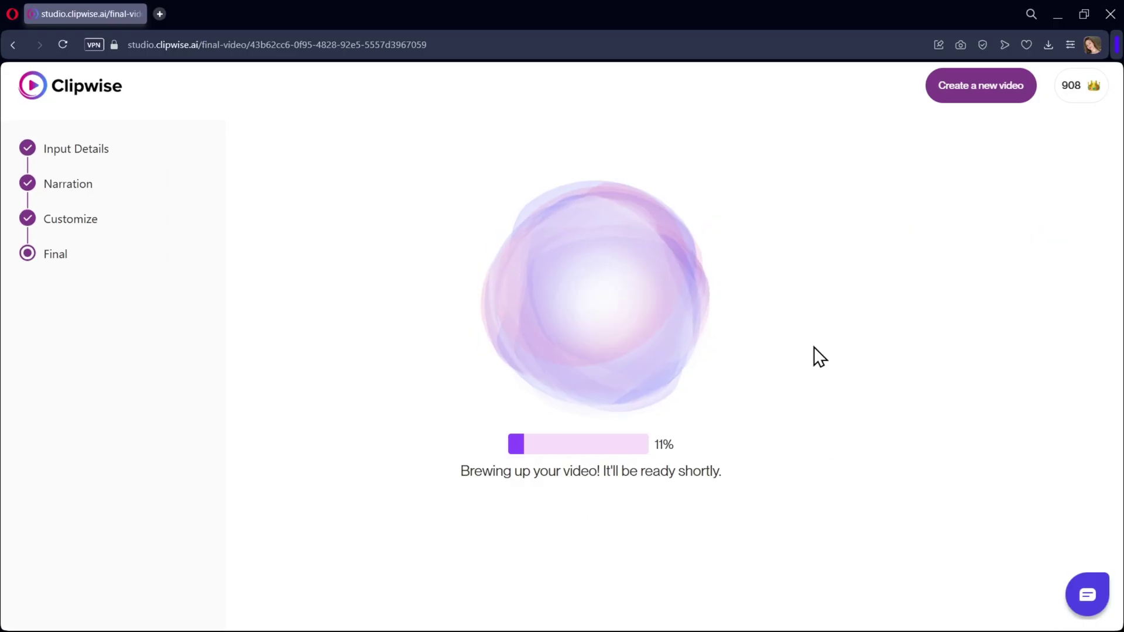
Render the YouTuber-story project, then download and play the finished 1:00 video.
{"action": "left_click", "coordinate": [980, 89]}
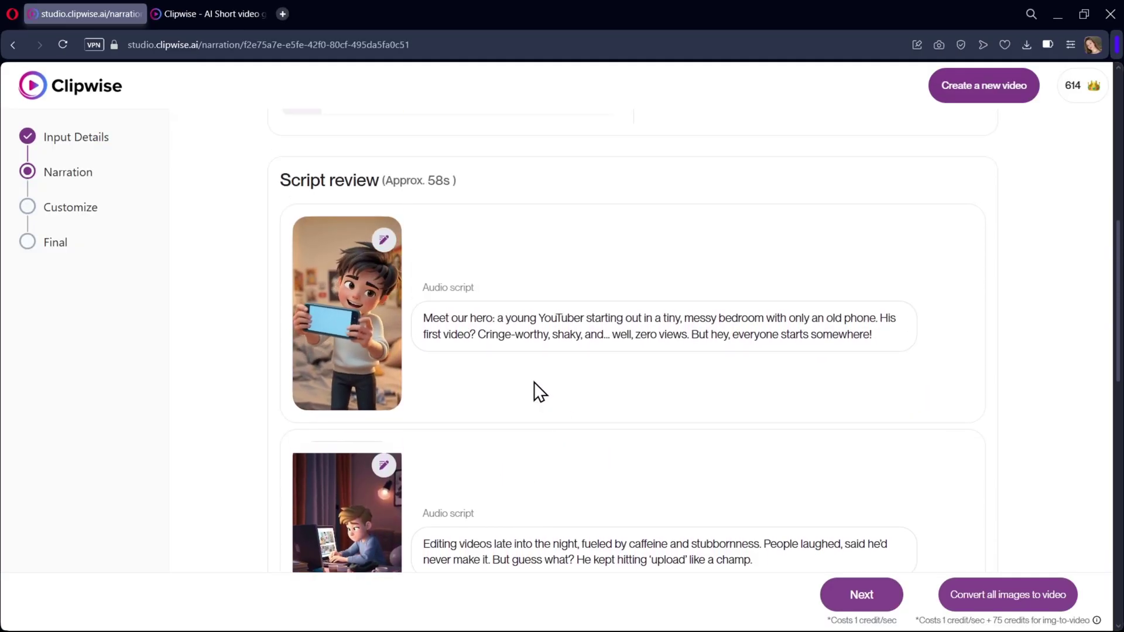
{"action": "scroll", "coordinate": [510, 383], "scroll_direction": "up", "scroll_amount": 8}
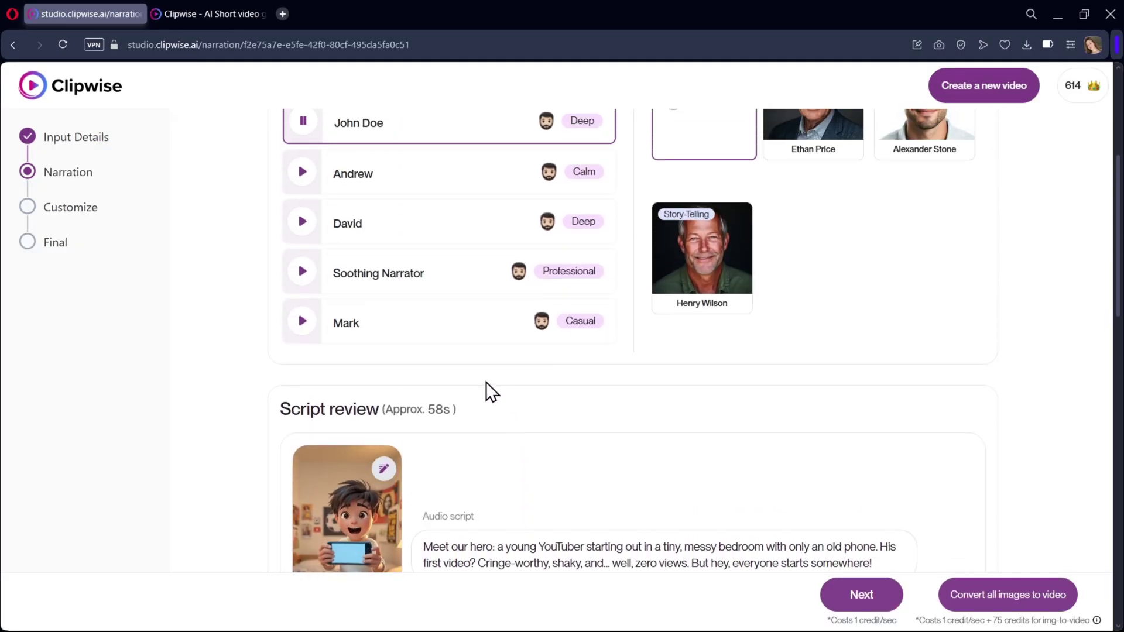
{"action": "scroll", "coordinate": [498, 386], "scroll_direction": "down", "scroll_amount": 10}
{"action": "scroll", "coordinate": [340, 281], "scroll_direction": "down", "scroll_amount": 10}
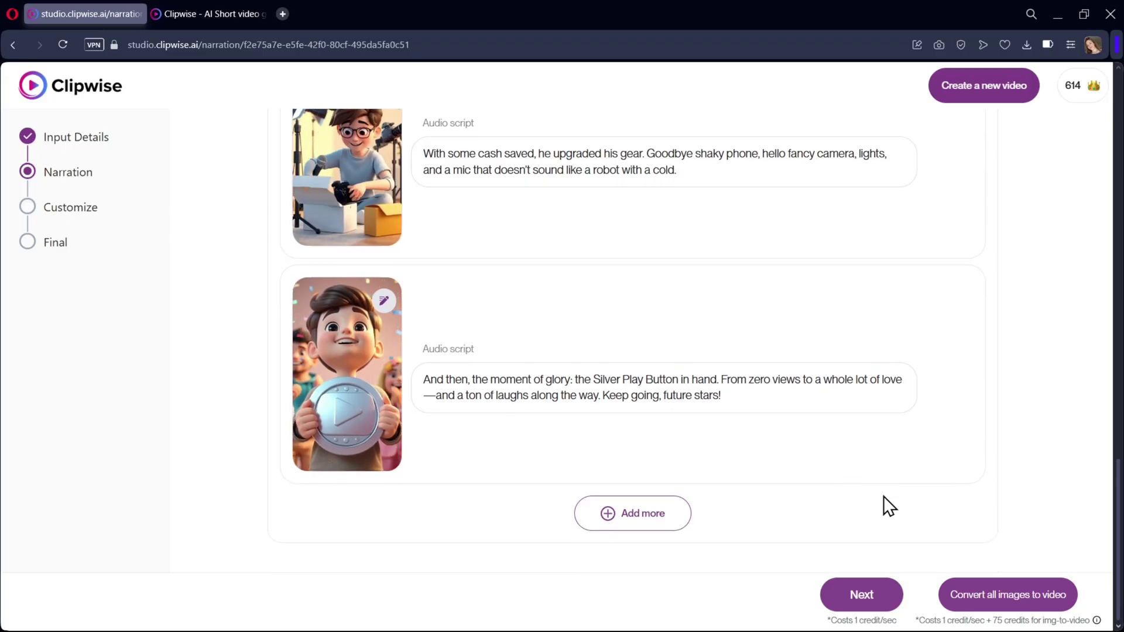
{"action": "left_click", "coordinate": [863, 595]}
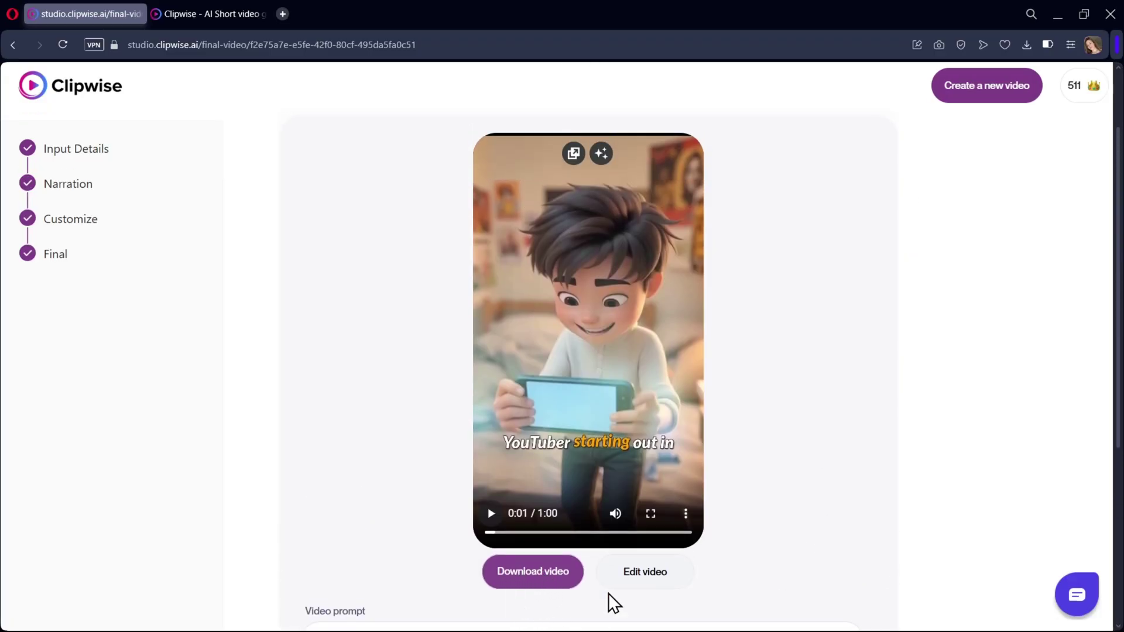
{"action": "left_click", "coordinate": [542, 585]}
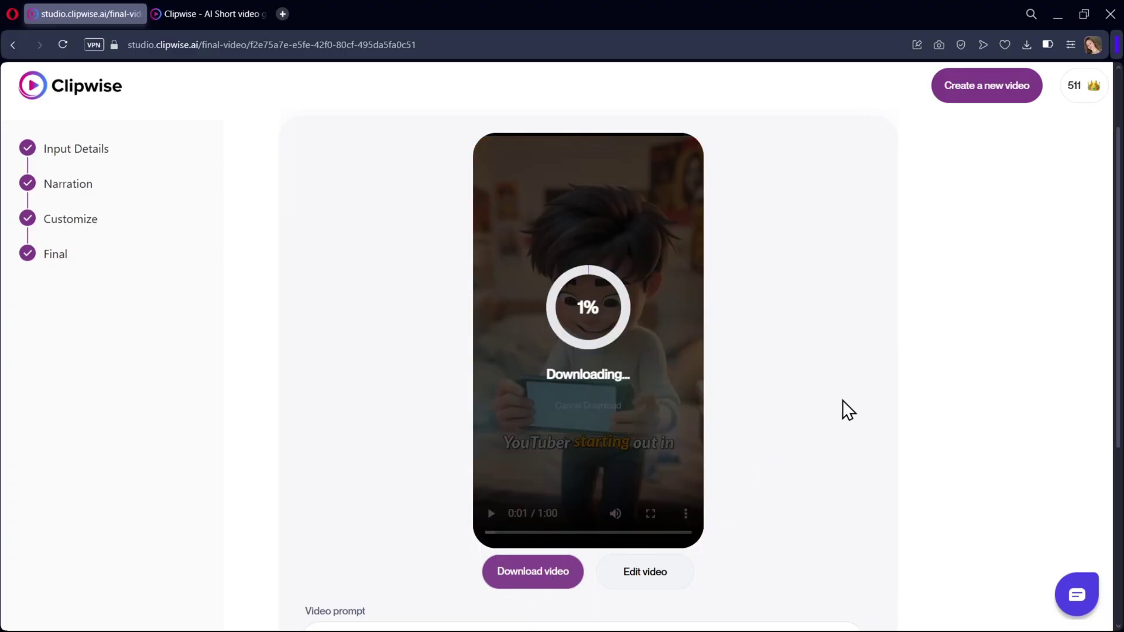
{"action": "left_click", "coordinate": [490, 515]}
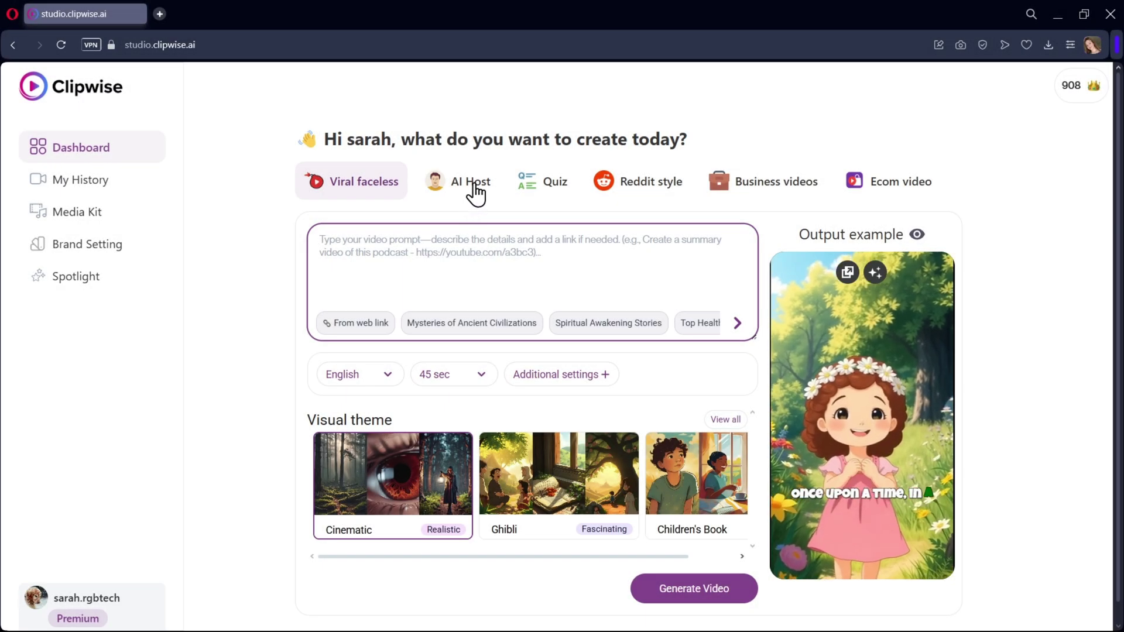
Set up a 60-second AI Host video with the 3 AM knocking horror-story prompt.
{"action": "left_click", "coordinate": [471, 186]}
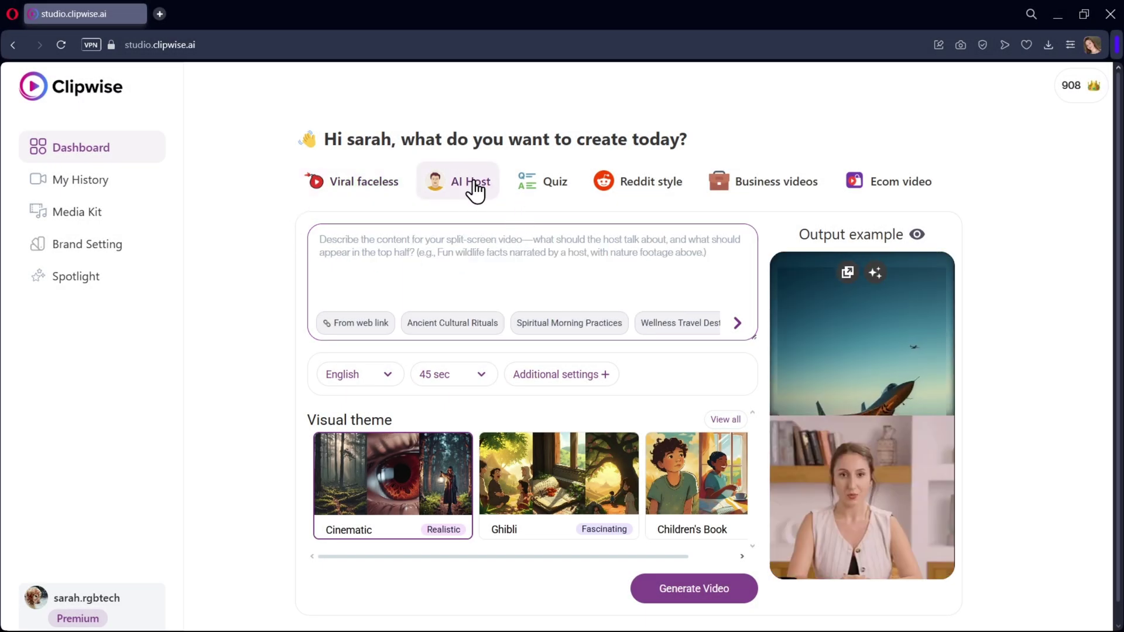
{"action": "left_click", "coordinate": [479, 256]}
{"action": "type", "text": "create a "}
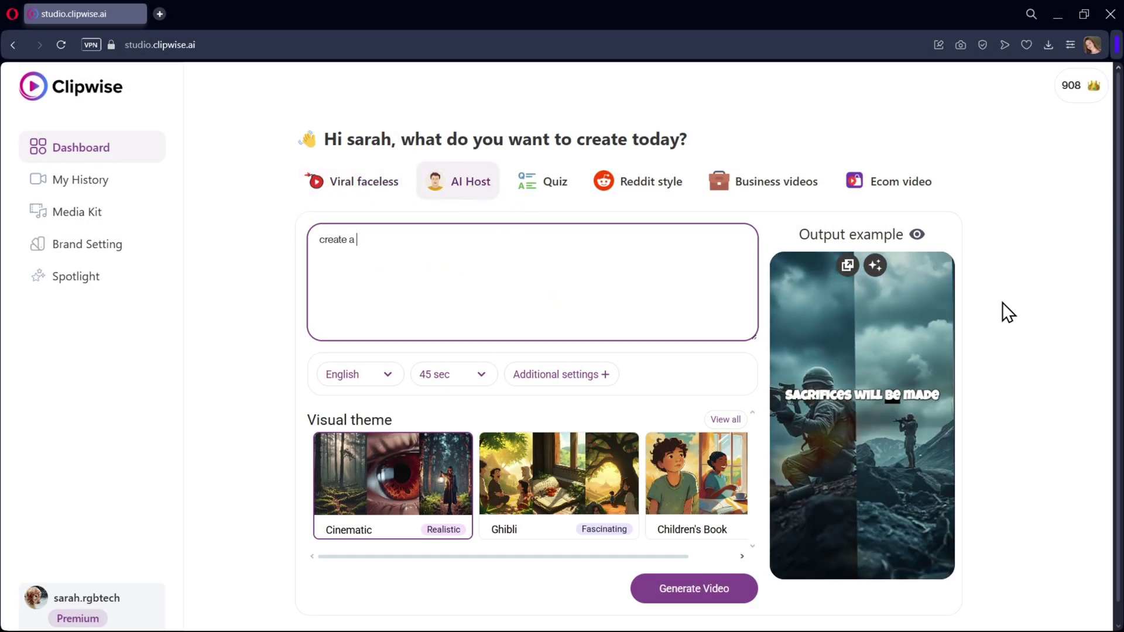
{"action": "type", "text": "horror story about a person who wakes up alone at 3 AM"}
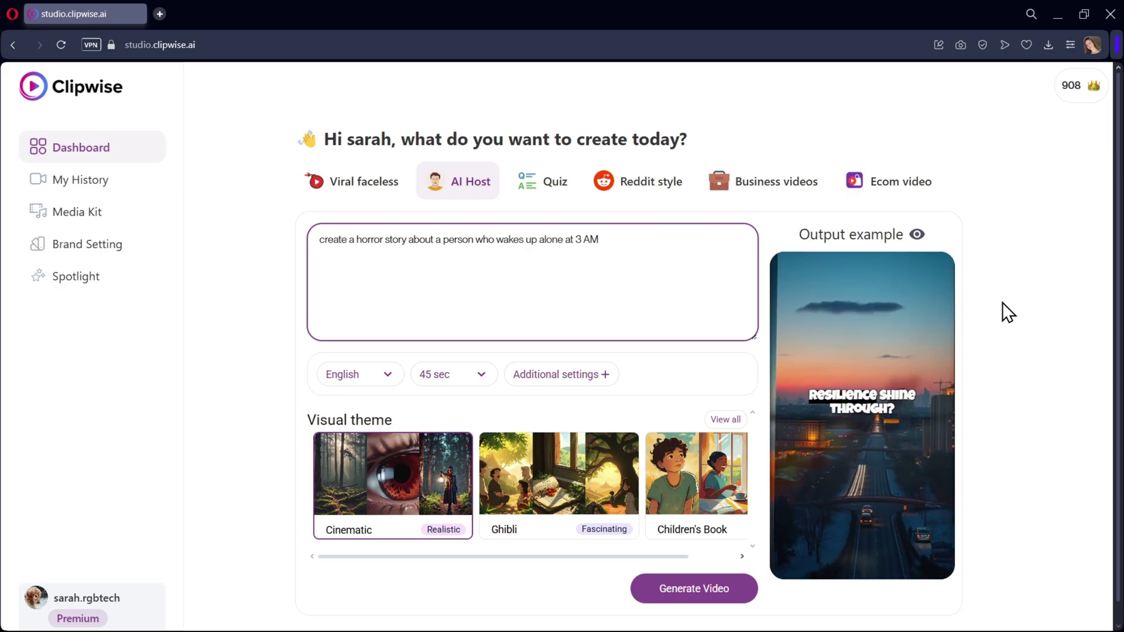
{"action": "type", "text": " to the sound of knocking on their window. when they check there is no one outside. but then the same knock echoes from inside the house."}
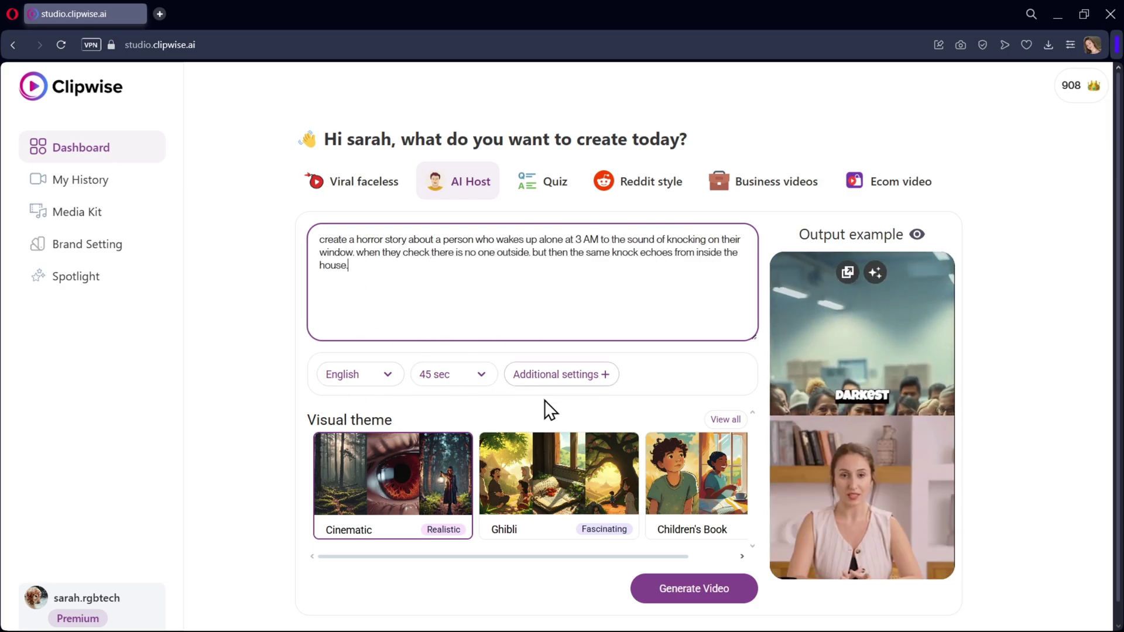
{"action": "left_click", "coordinate": [472, 377]}
{"action": "left_click", "coordinate": [464, 456]}
{"action": "left_click", "coordinate": [726, 449]}
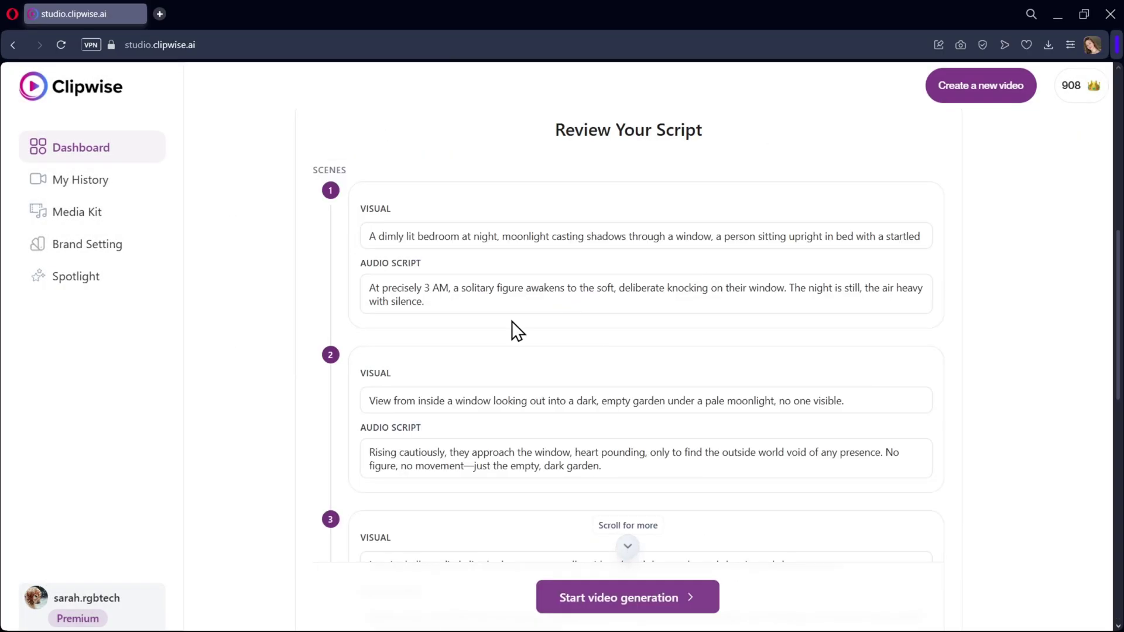
{"action": "scroll", "coordinate": [512, 321], "scroll_direction": "down", "scroll_amount": 5}
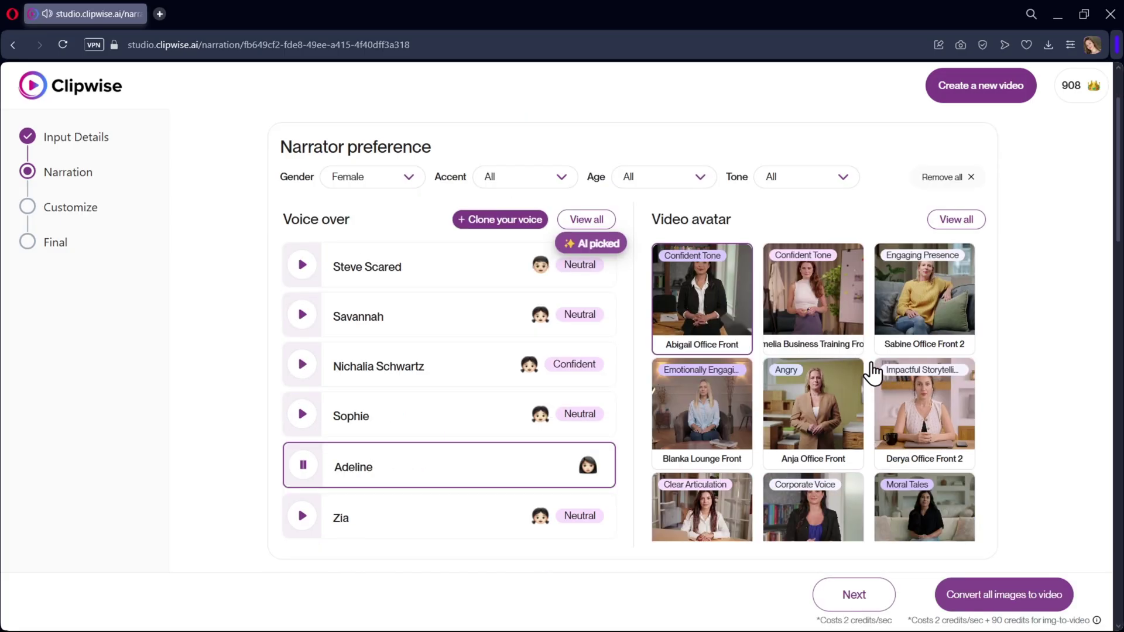
Choose the Amelia Business Training avatar and send the horror video to final rendering.
{"action": "left_click", "coordinate": [834, 316]}
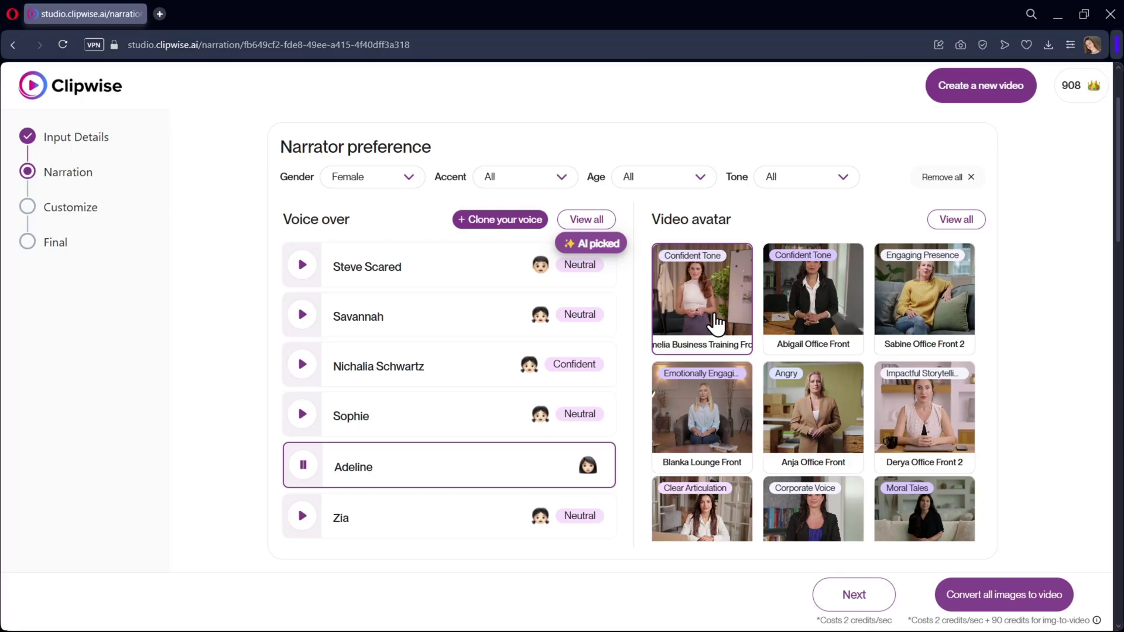
{"action": "scroll", "coordinate": [602, 401], "scroll_direction": "down", "scroll_amount": 10}
{"action": "scroll", "coordinate": [584, 402], "scroll_direction": "up", "scroll_amount": 3}
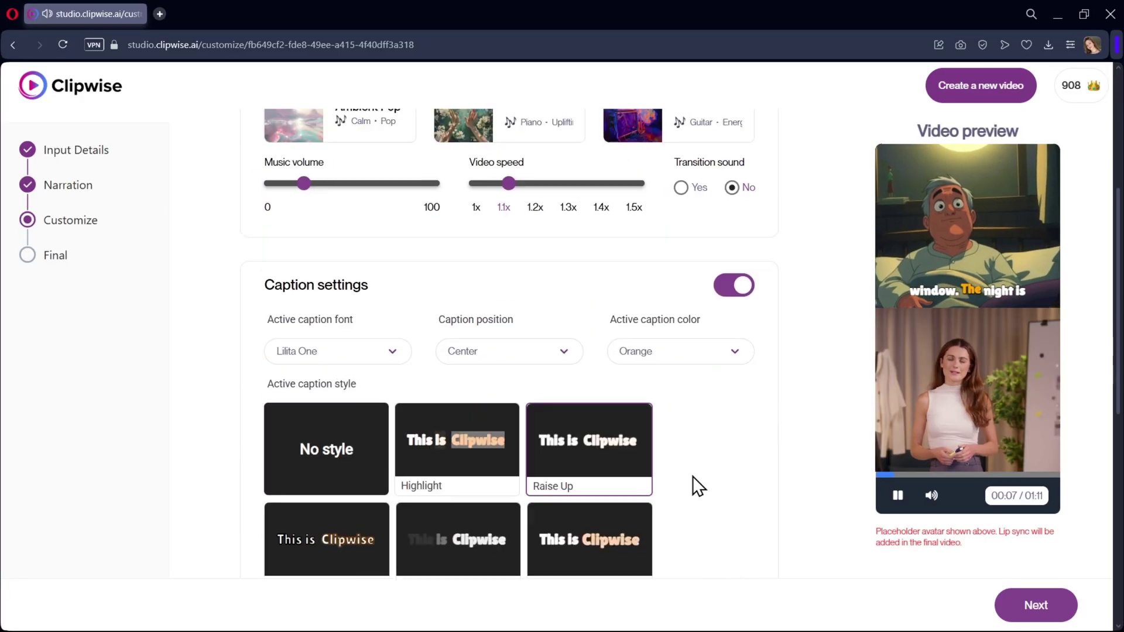
{"action": "scroll", "coordinate": [693, 476], "scroll_direction": "down", "scroll_amount": 4}
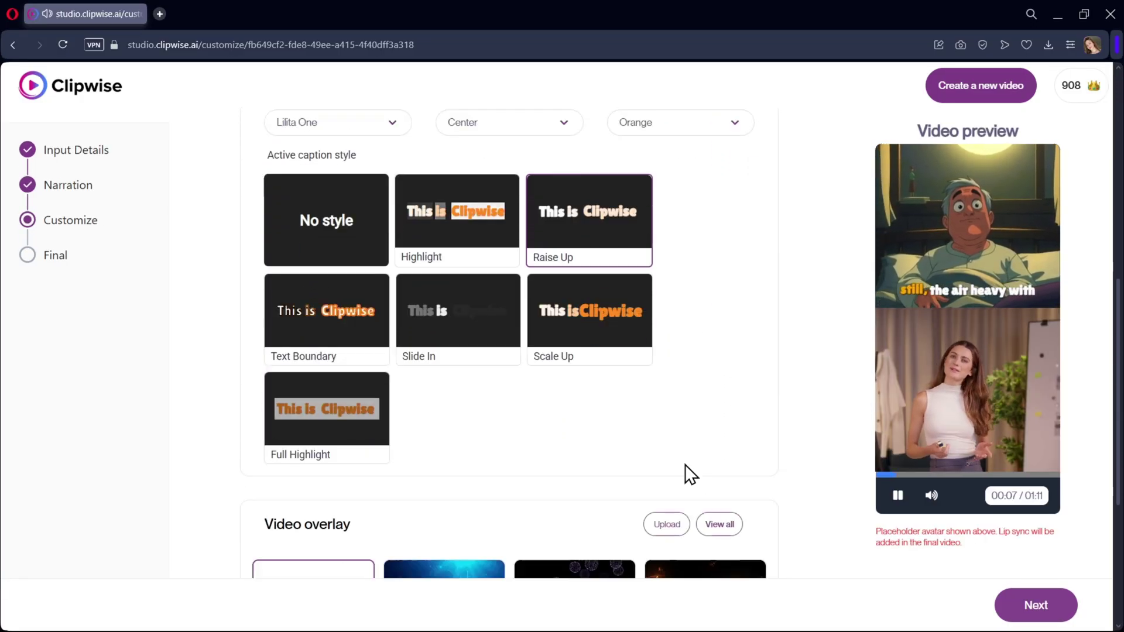
{"action": "scroll", "coordinate": [685, 468], "scroll_direction": "down", "scroll_amount": 5}
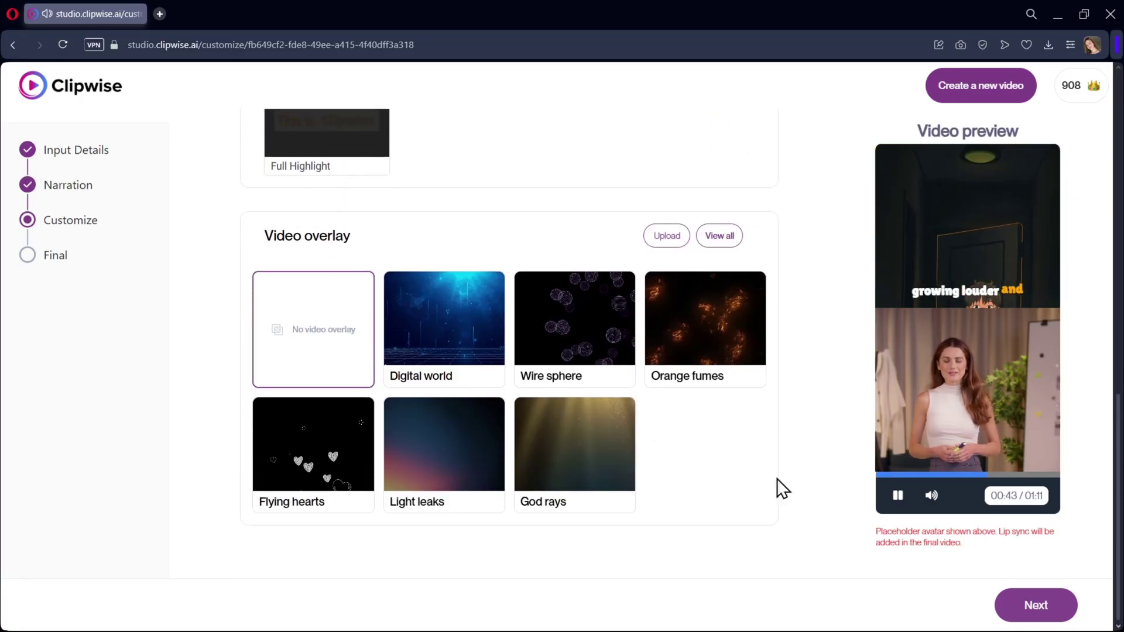
{"action": "left_click", "coordinate": [1031, 606]}
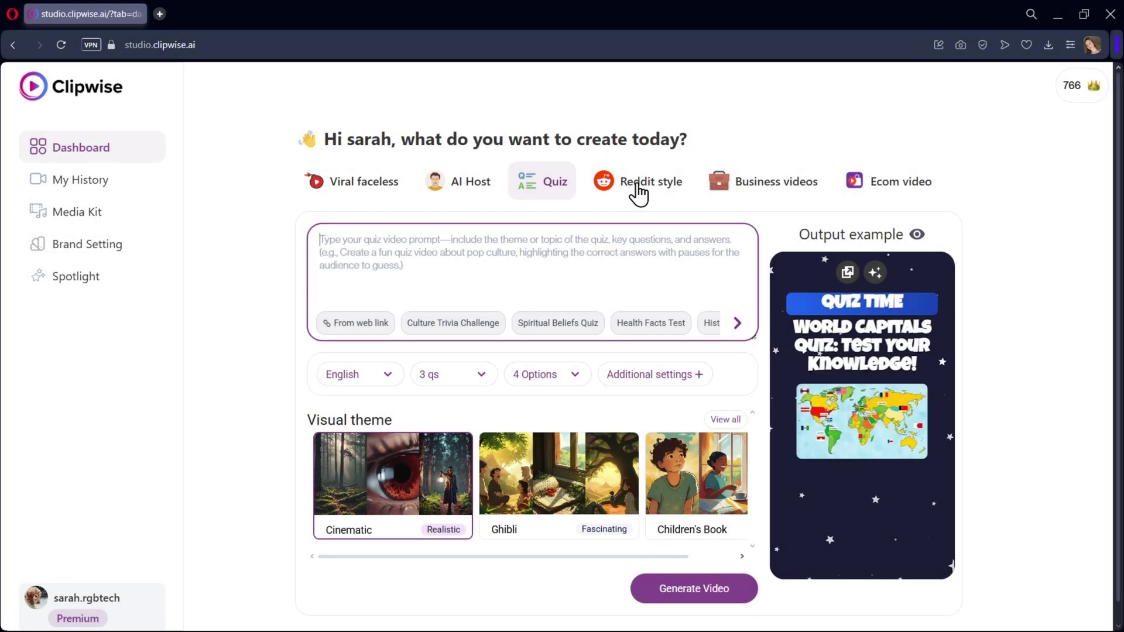
Start a Reddit-style video from the pasted home-alone footsteps prompt, set to 30 seconds with COD gameplay.
{"action": "left_click", "coordinate": [638, 193]}
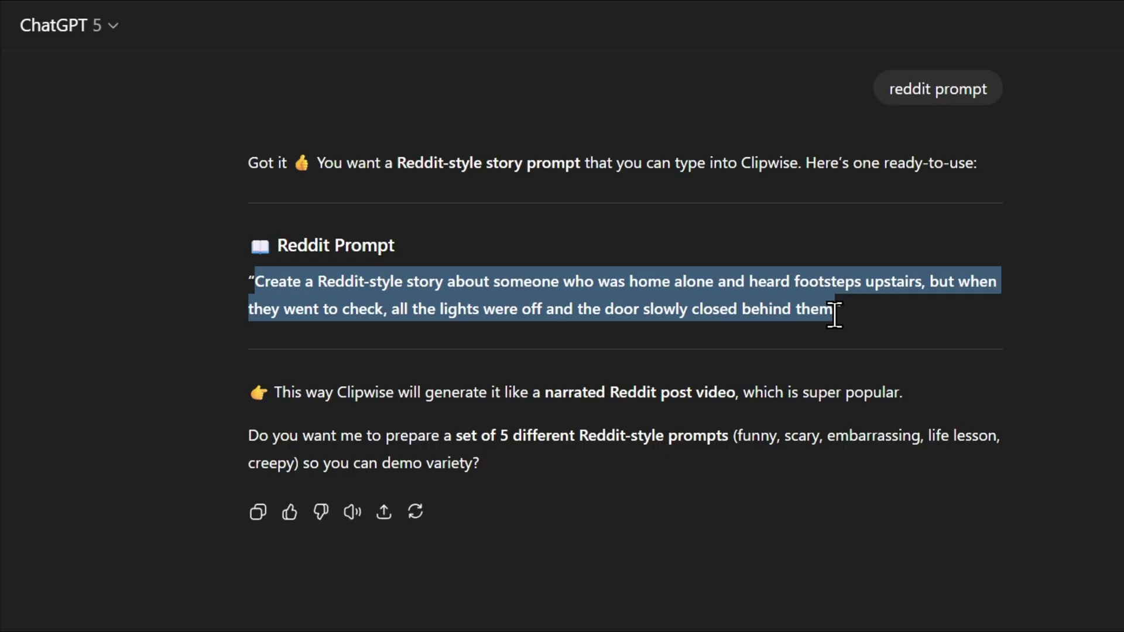
{"action": "right_click", "coordinate": [341, 247]}
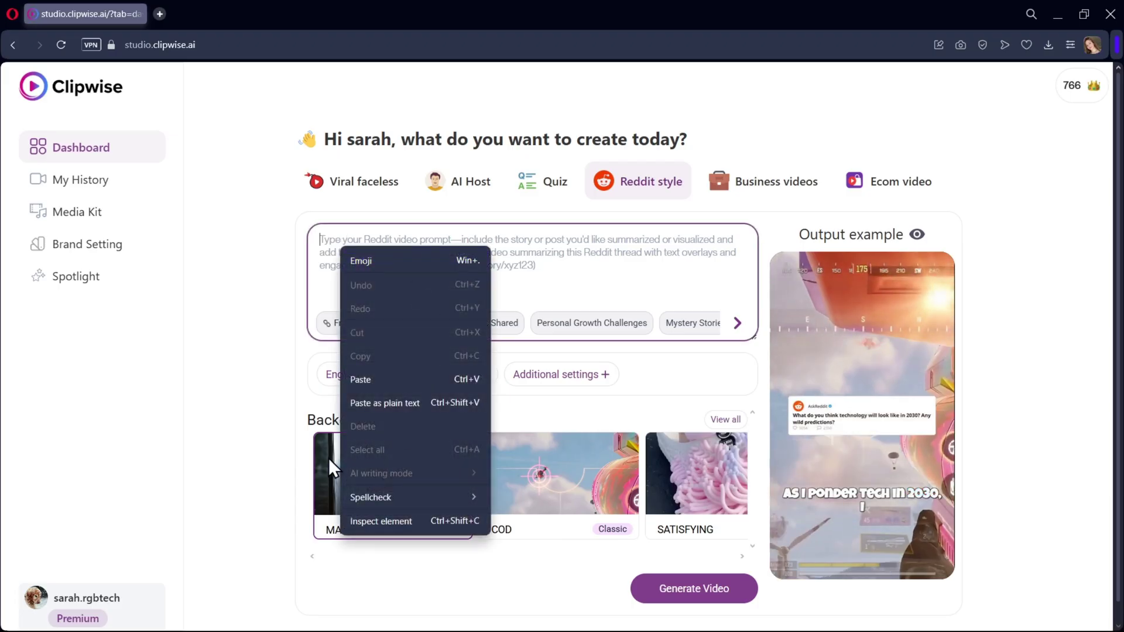
{"action": "left_click", "coordinate": [405, 380]}
{"action": "left_click", "coordinate": [459, 381]}
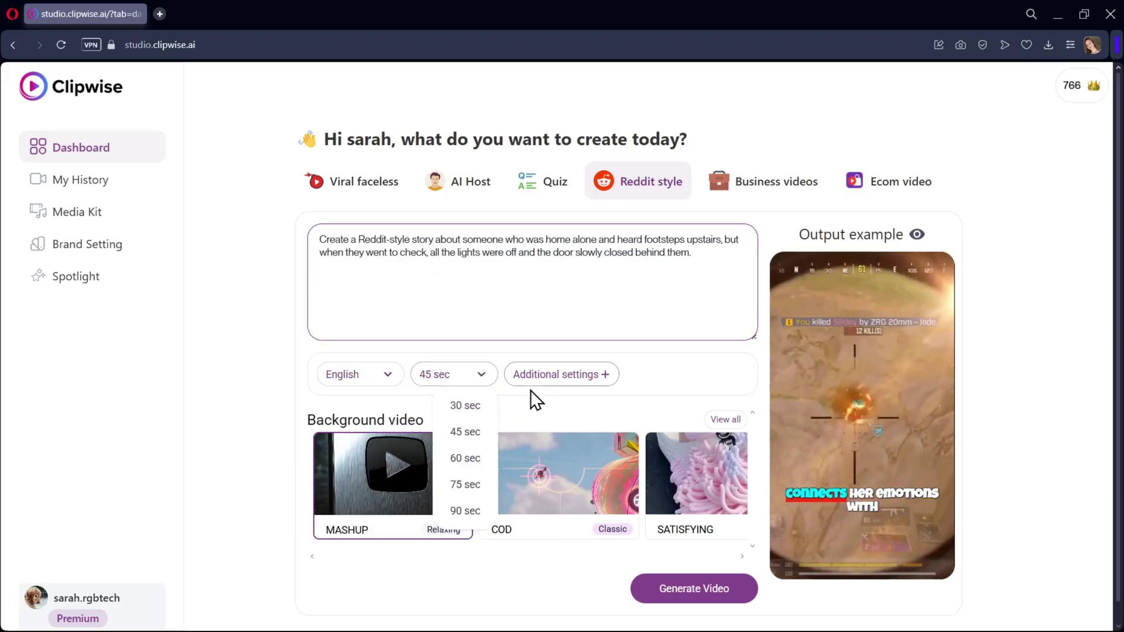
{"action": "left_click", "coordinate": [467, 406]}
{"action": "left_click", "coordinate": [603, 530]}
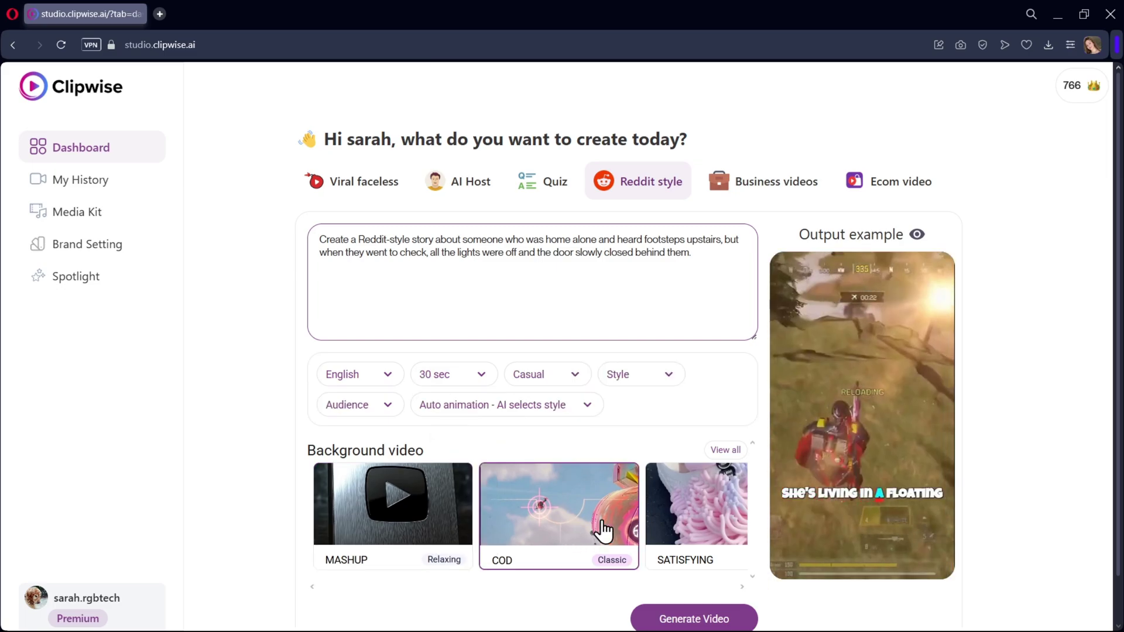
Filter background clips to Comic style, pick COD, and generate the Reddit story script.
{"action": "left_click", "coordinate": [725, 450]}
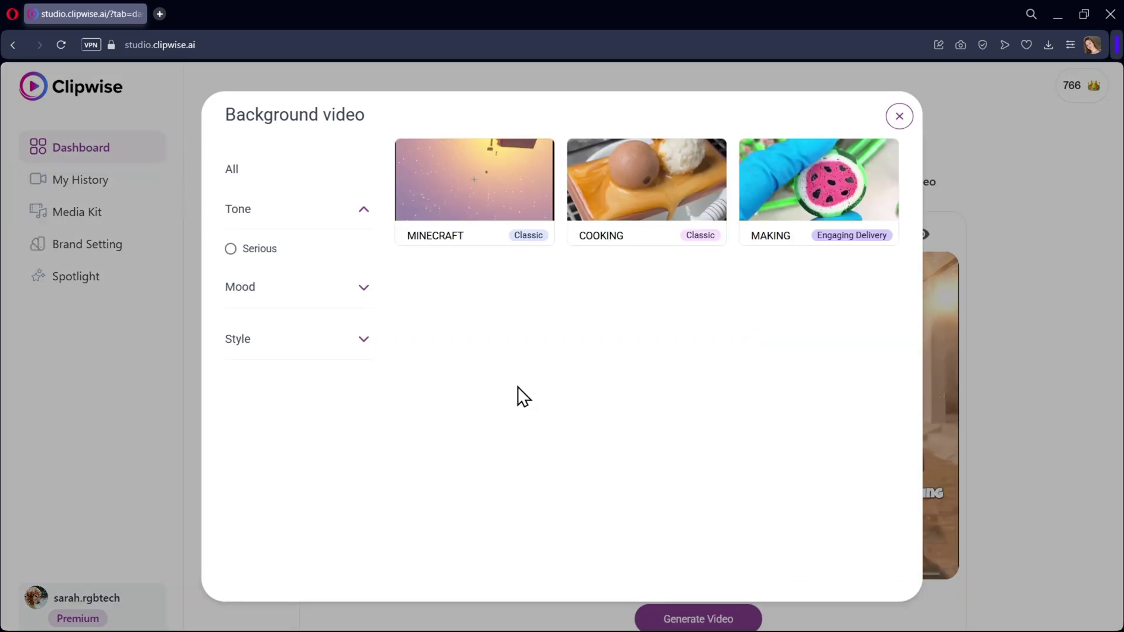
{"action": "left_click", "coordinate": [537, 234]}
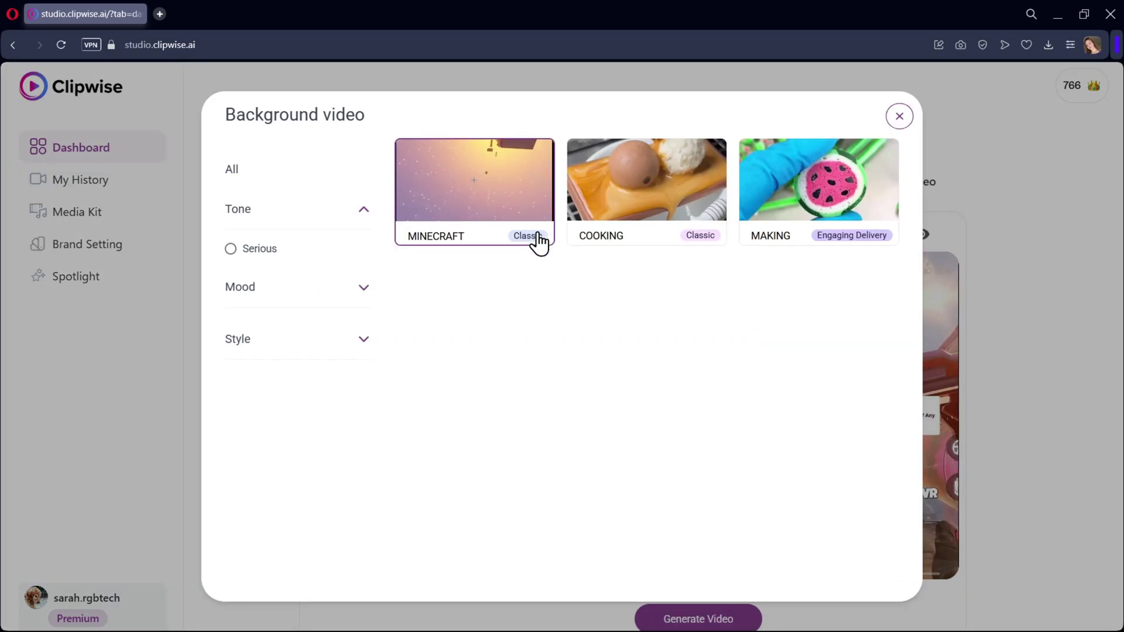
{"action": "left_click", "coordinate": [238, 339]}
{"action": "left_click", "coordinate": [231, 378]}
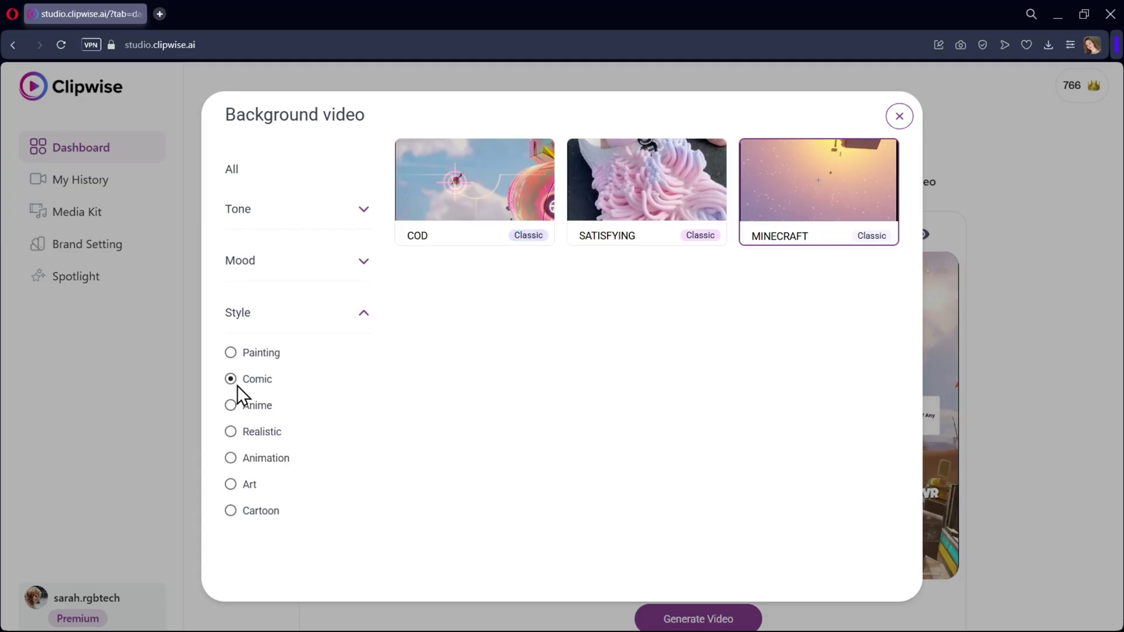
{"action": "left_click", "coordinate": [484, 200]}
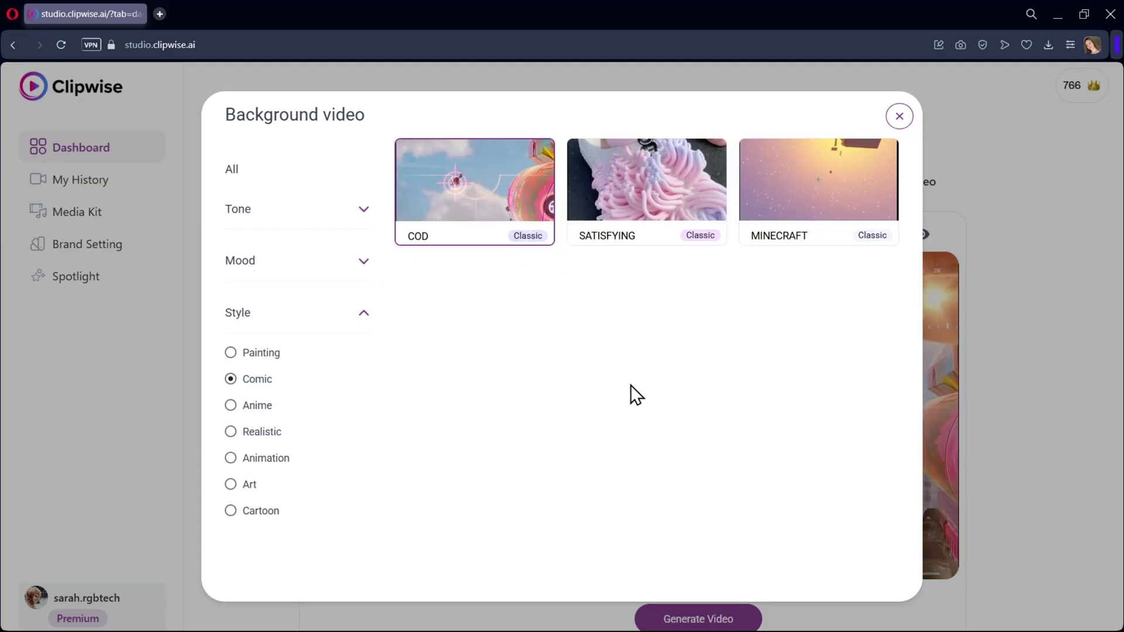
{"action": "key", "text": "Escape"}
{"action": "left_click", "coordinate": [700, 572]}
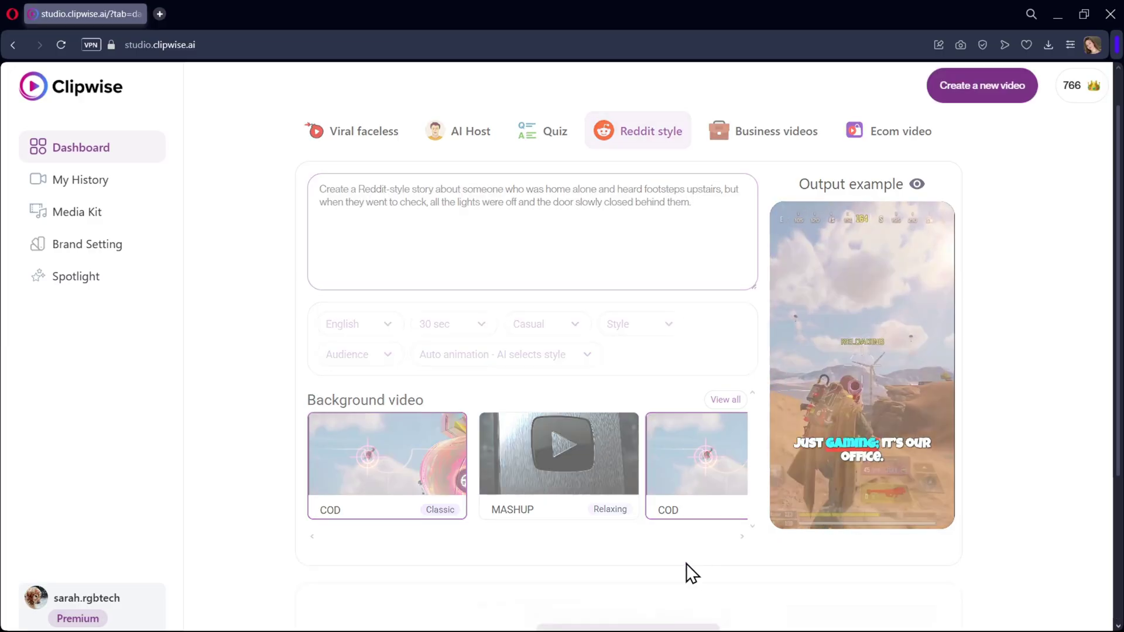
Approve the script, cancel the AskReddit card edit with the title unchanged, and continue to Customize.
{"action": "left_click", "coordinate": [702, 577]}
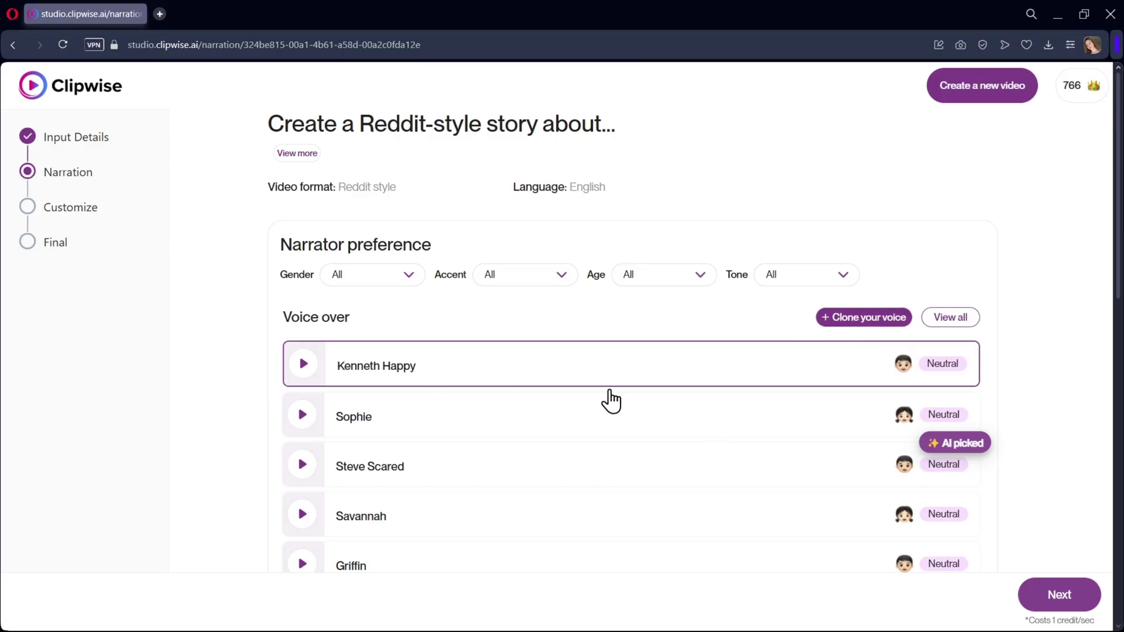
{"action": "scroll", "coordinate": [610, 401], "scroll_direction": "down", "scroll_amount": 7}
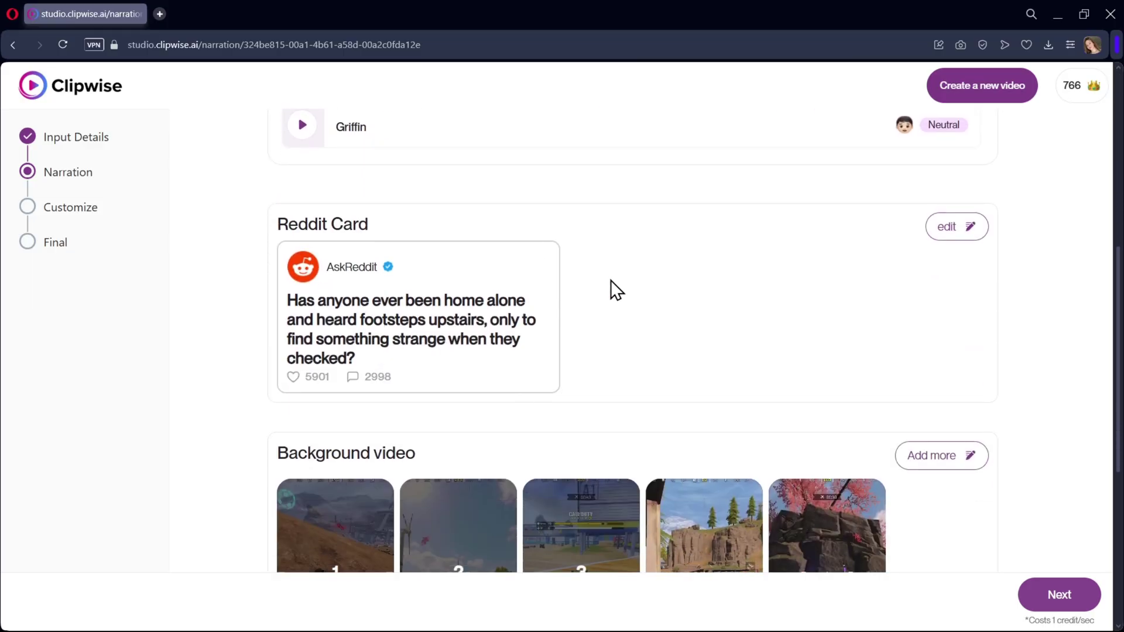
{"action": "left_click", "coordinate": [974, 229]}
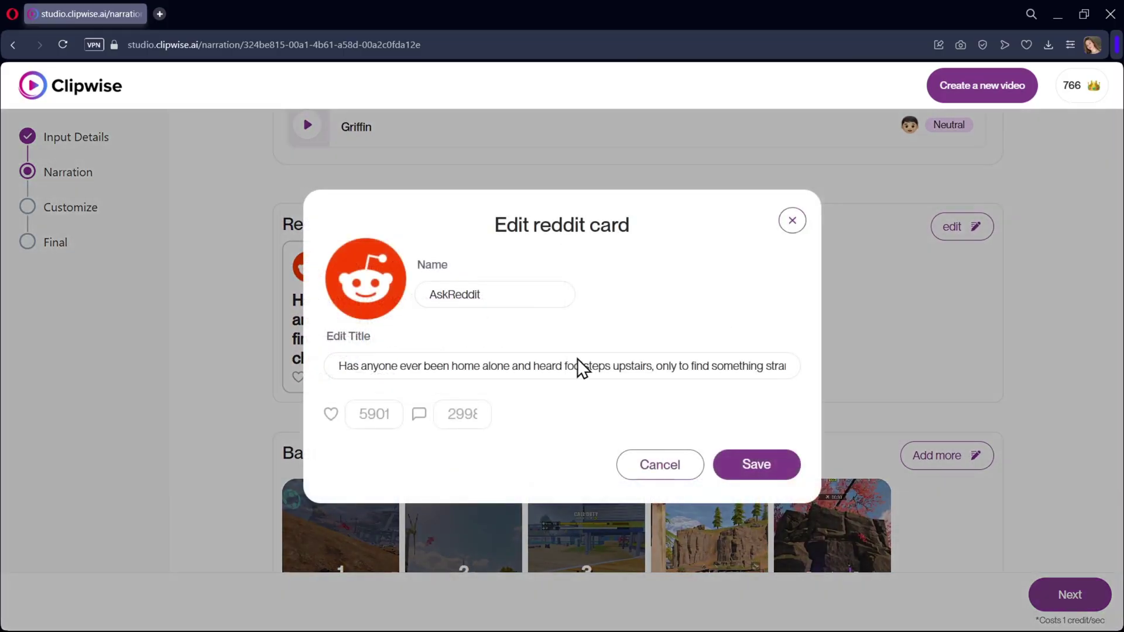
{"action": "triple_click", "coordinate": [484, 370]}
{"action": "key", "text": "Escape"}
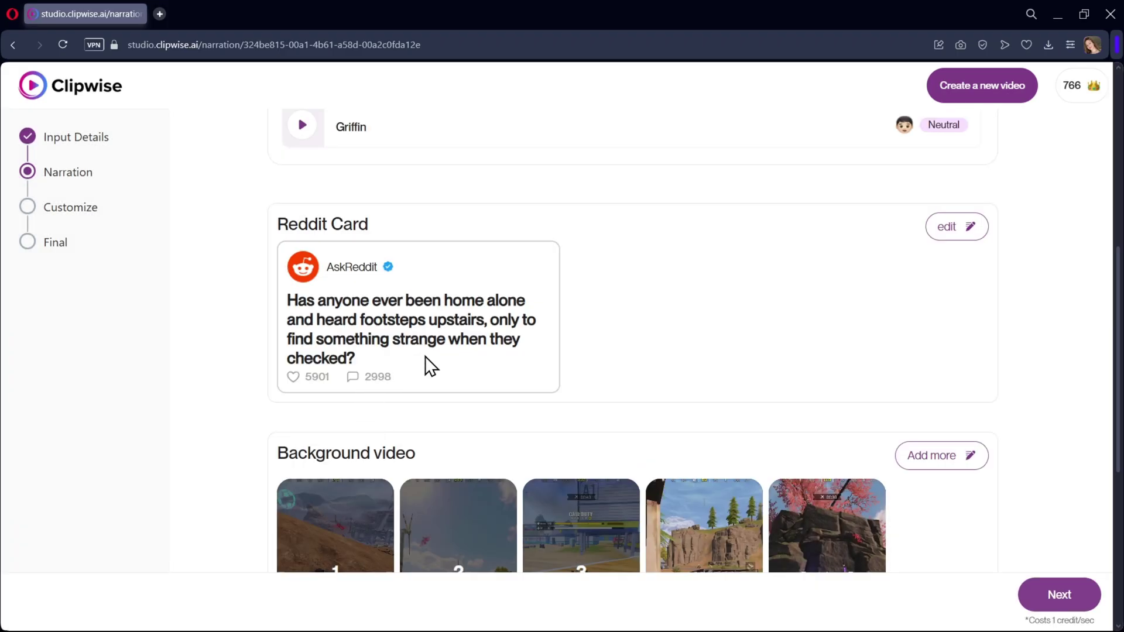
{"action": "scroll", "coordinate": [425, 367], "scroll_direction": "down", "scroll_amount": 4}
{"action": "scroll", "coordinate": [322, 381], "scroll_direction": "down", "scroll_amount": 2}
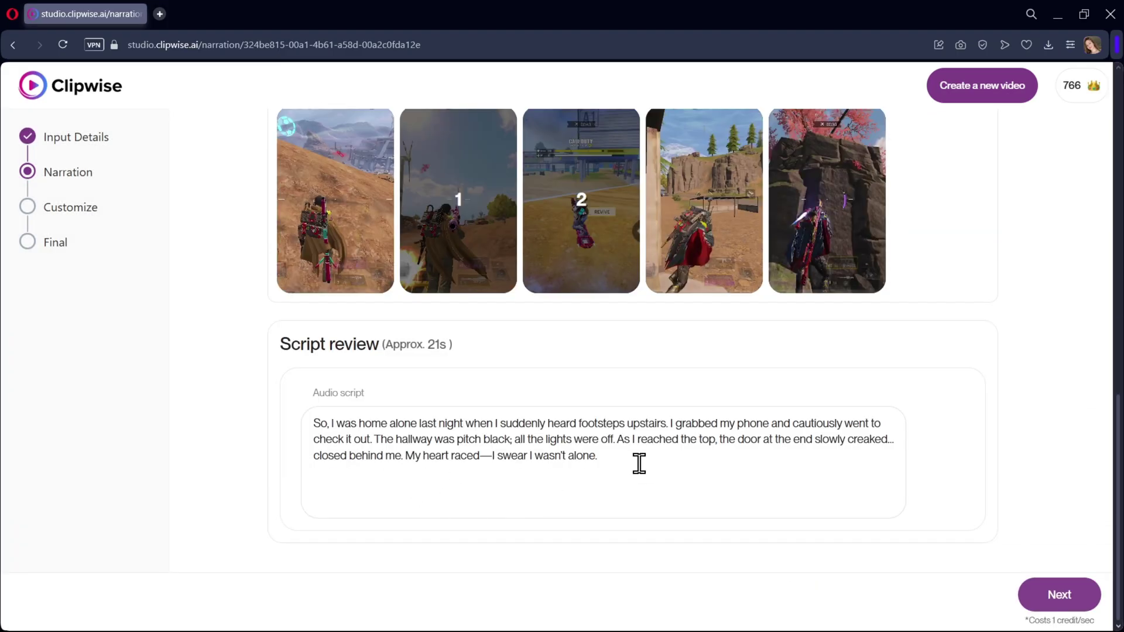
{"action": "left_click", "coordinate": [1099, 600]}
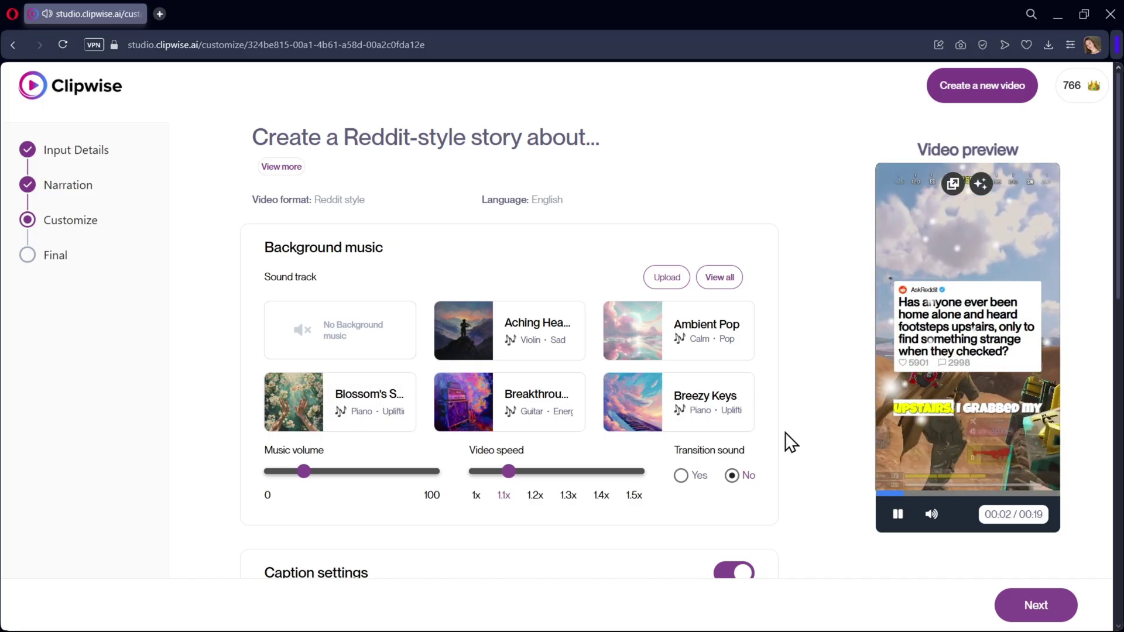
Apply Breakthrough background music and Raise Up captions, then switch to the Business videos form.
{"action": "left_click", "coordinate": [509, 402]}
{"action": "scroll", "coordinate": [572, 446], "scroll_direction": "down", "scroll_amount": 4}
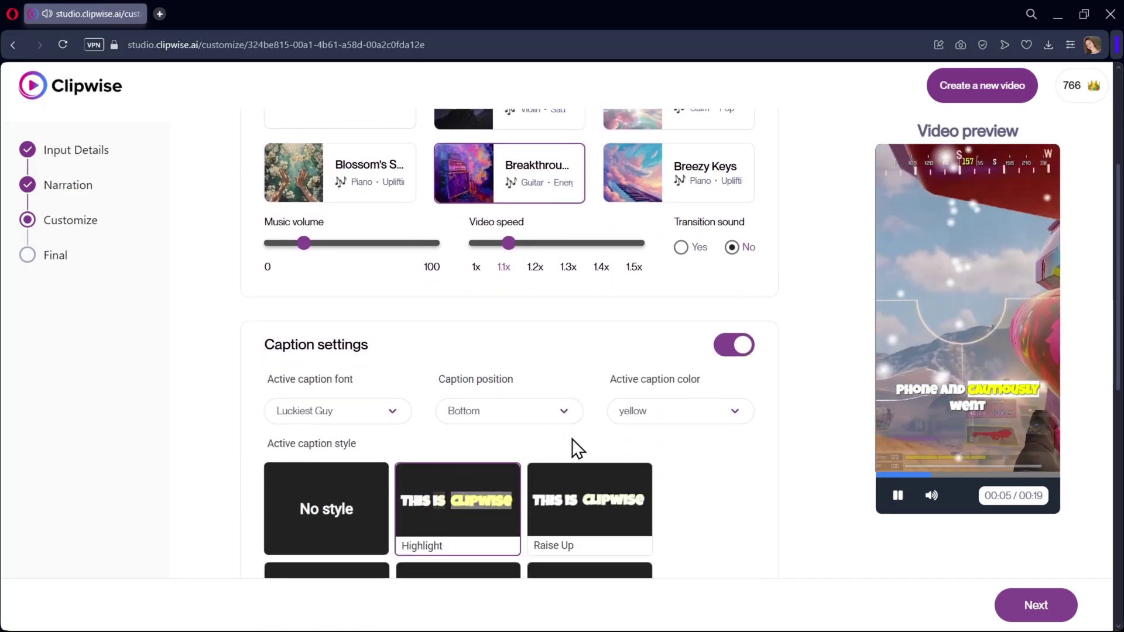
{"action": "scroll", "coordinate": [447, 381], "scroll_direction": "down", "scroll_amount": 2}
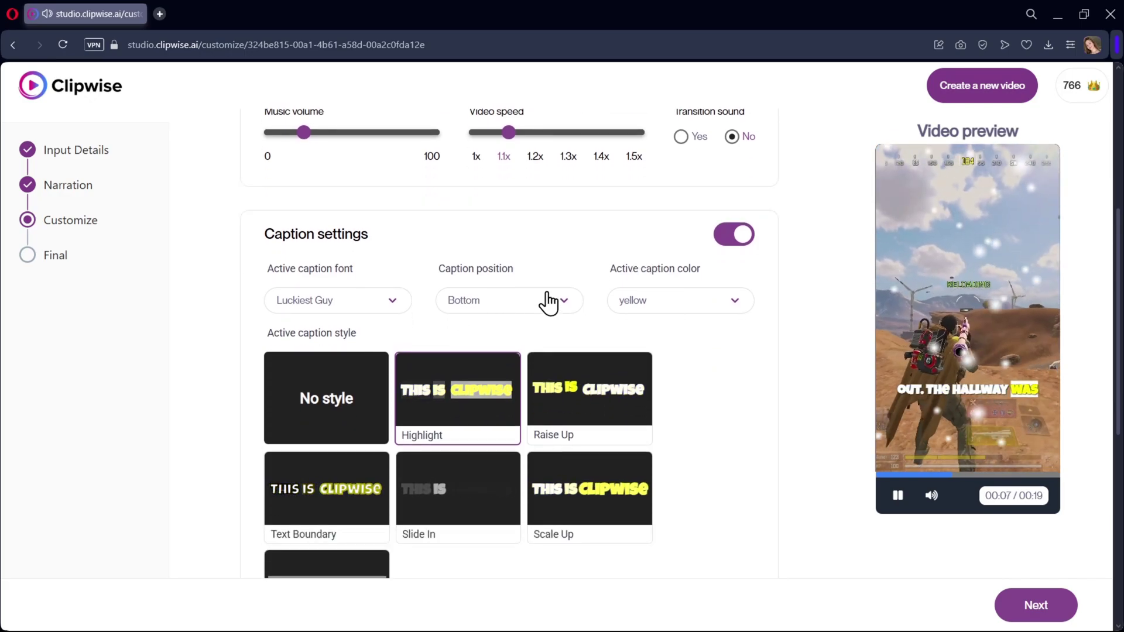
{"action": "left_click", "coordinate": [644, 404]}
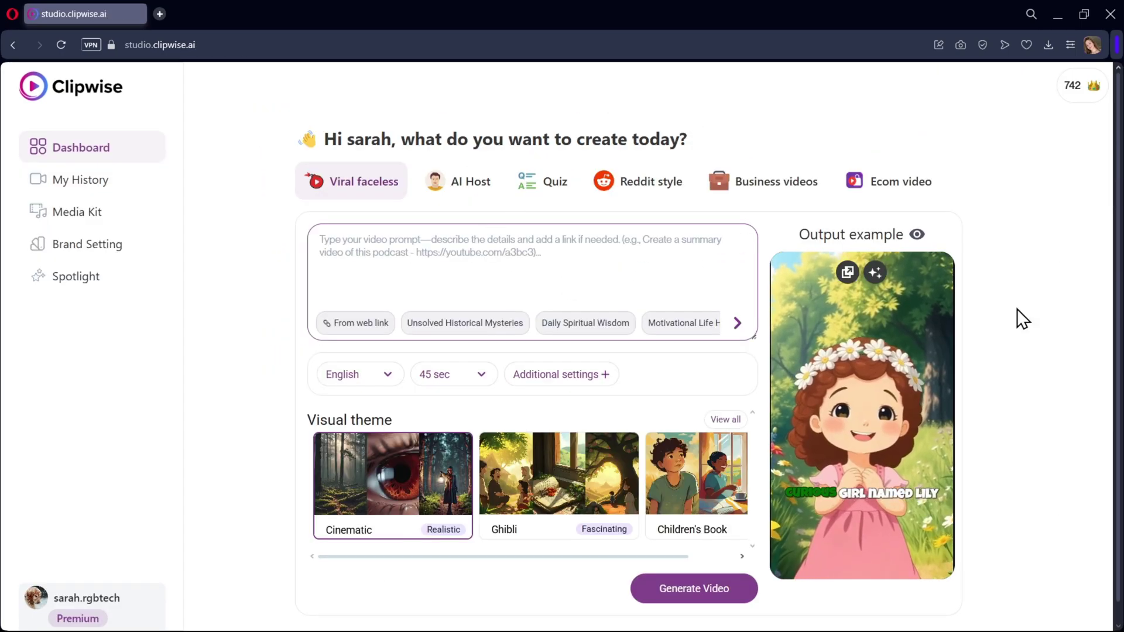
{"action": "left_click", "coordinate": [809, 186]}
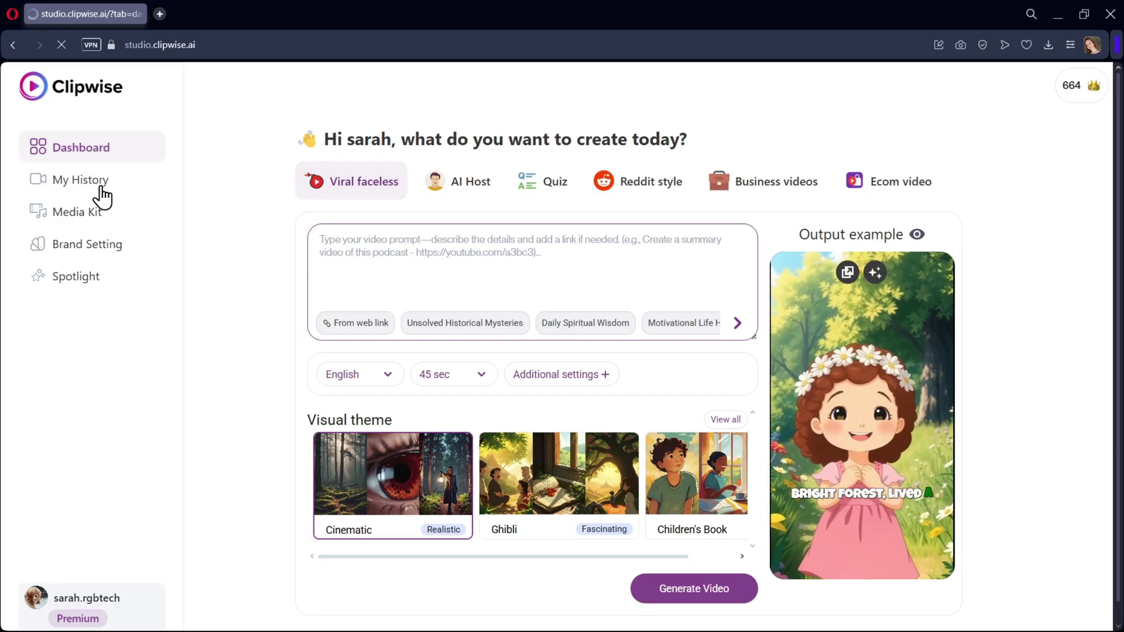
Show the Completed list under My History with the four generated shorts.
{"action": "left_click", "coordinate": [108, 193]}
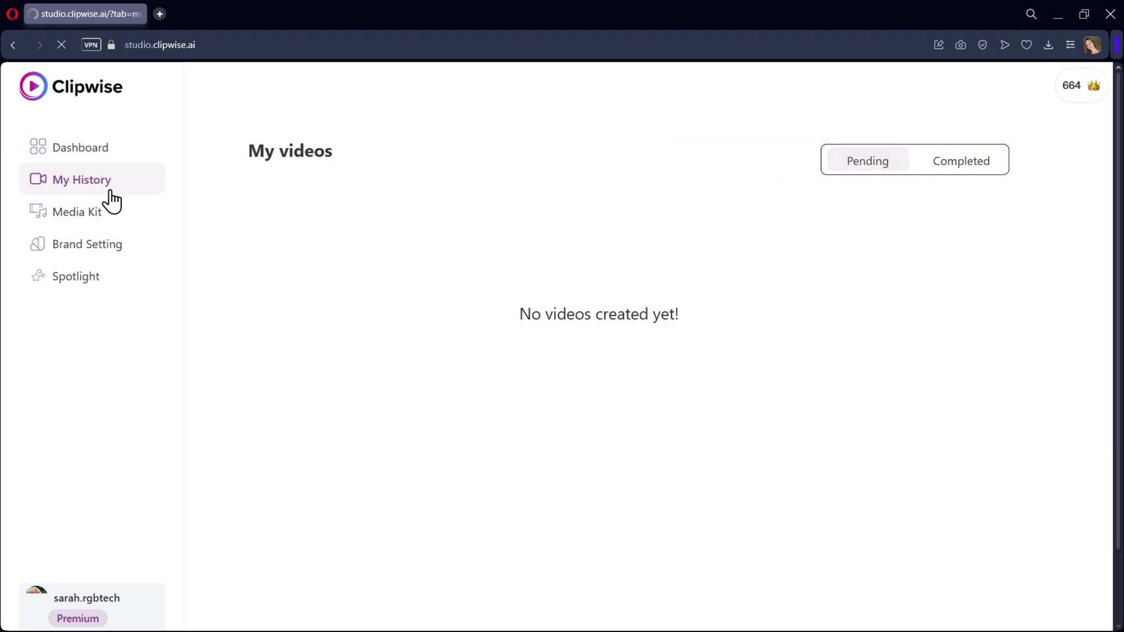
{"action": "left_click", "coordinate": [966, 163]}
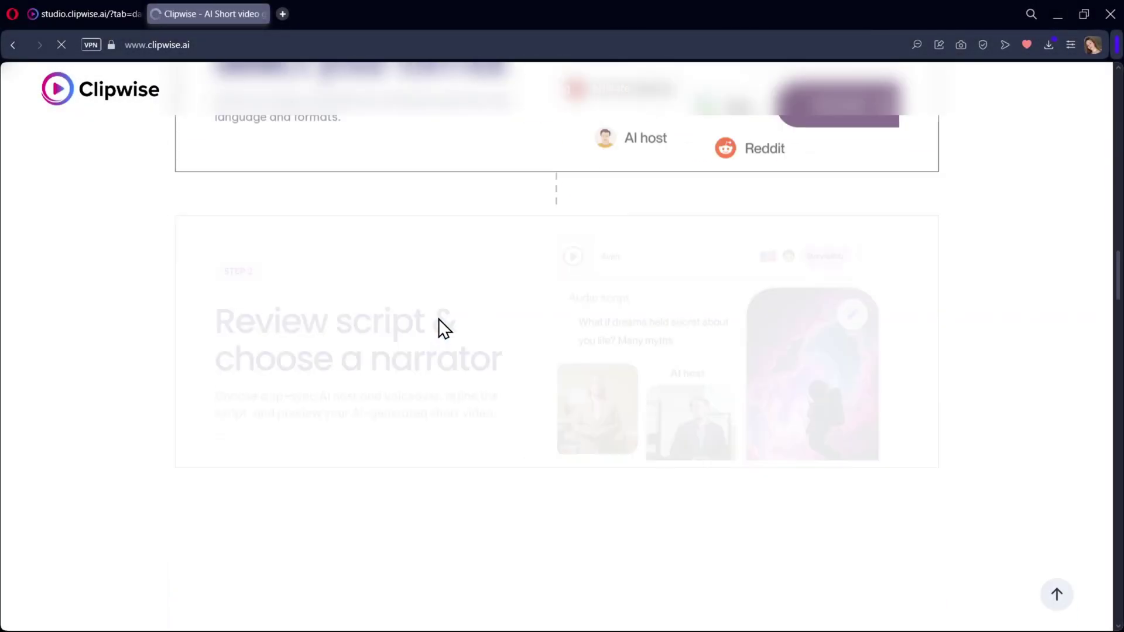
{"action": "scroll", "coordinate": [457, 328], "scroll_direction": "down", "scroll_amount": 12}
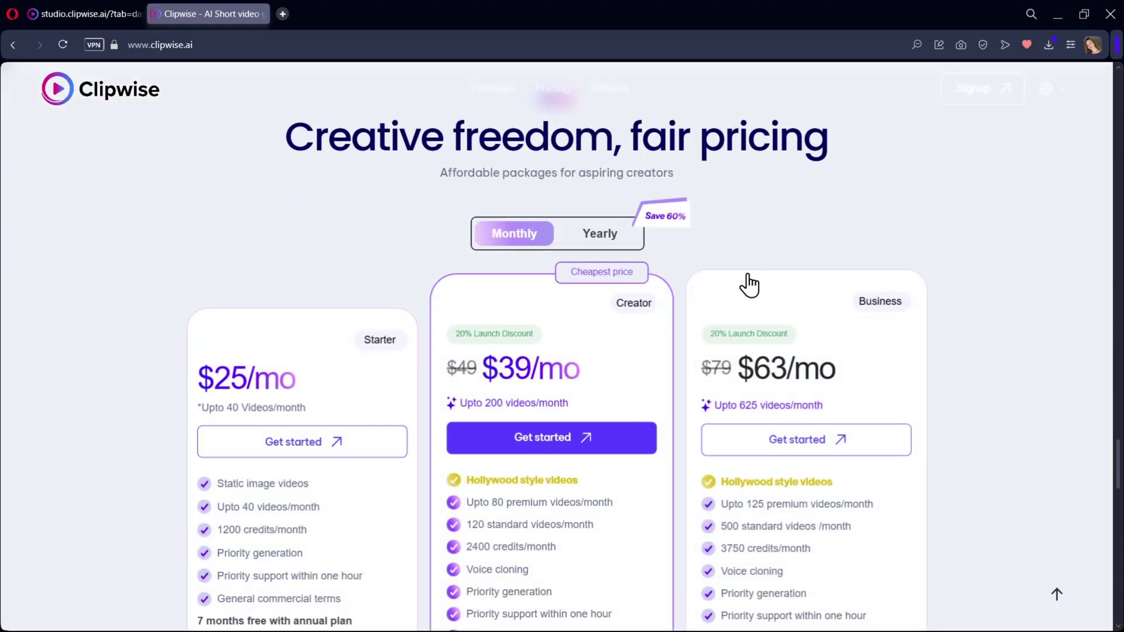
Review the yearly plan prices on the Pricing section: $10, $20 and $32 per month.
{"action": "left_click", "coordinate": [593, 242]}
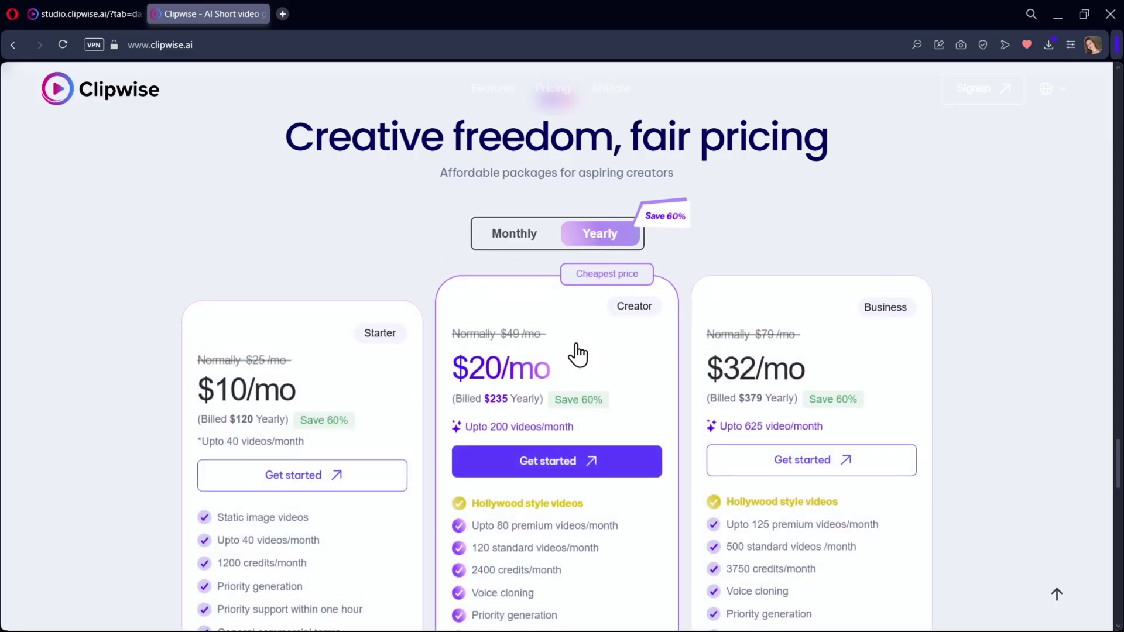
{"action": "scroll", "coordinate": [446, 306], "scroll_direction": "down", "scroll_amount": 2}
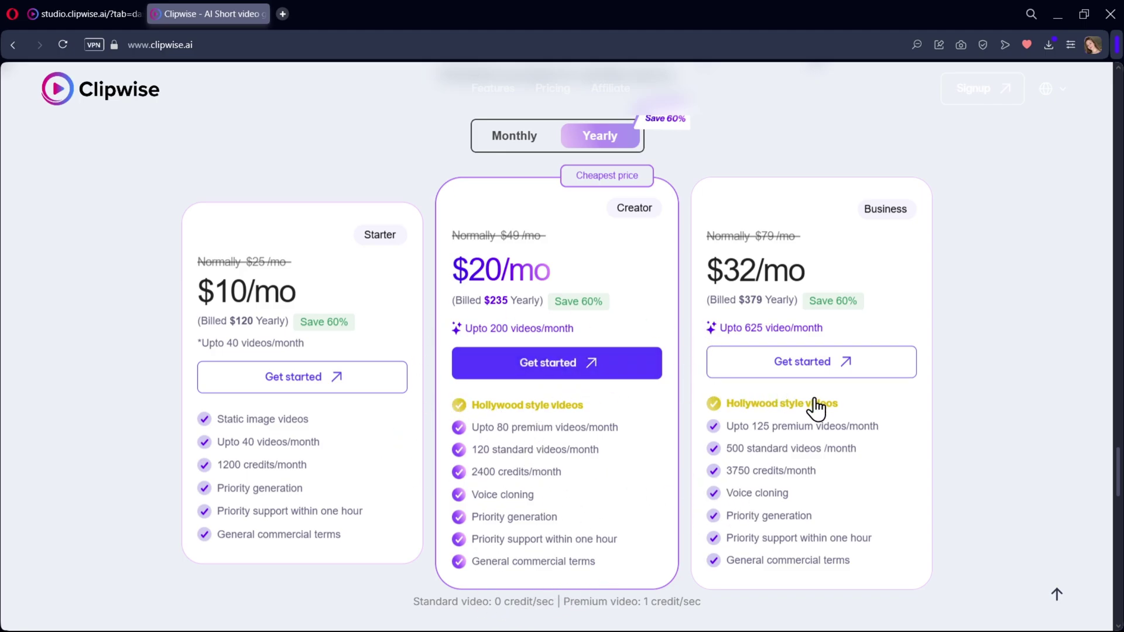
{"action": "scroll", "coordinate": [743, 398], "scroll_direction": "up", "scroll_amount": 2}
{"action": "scroll", "coordinate": [712, 409], "scroll_direction": "down", "scroll_amount": 2}
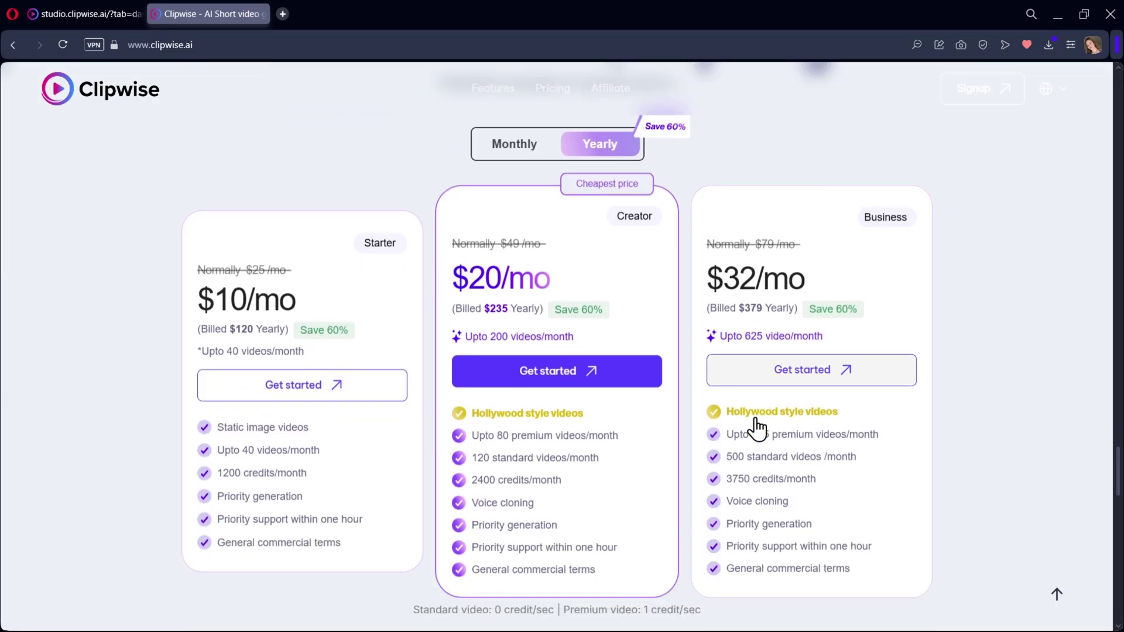
{"action": "scroll", "coordinate": [673, 463], "scroll_direction": "up", "scroll_amount": 4}
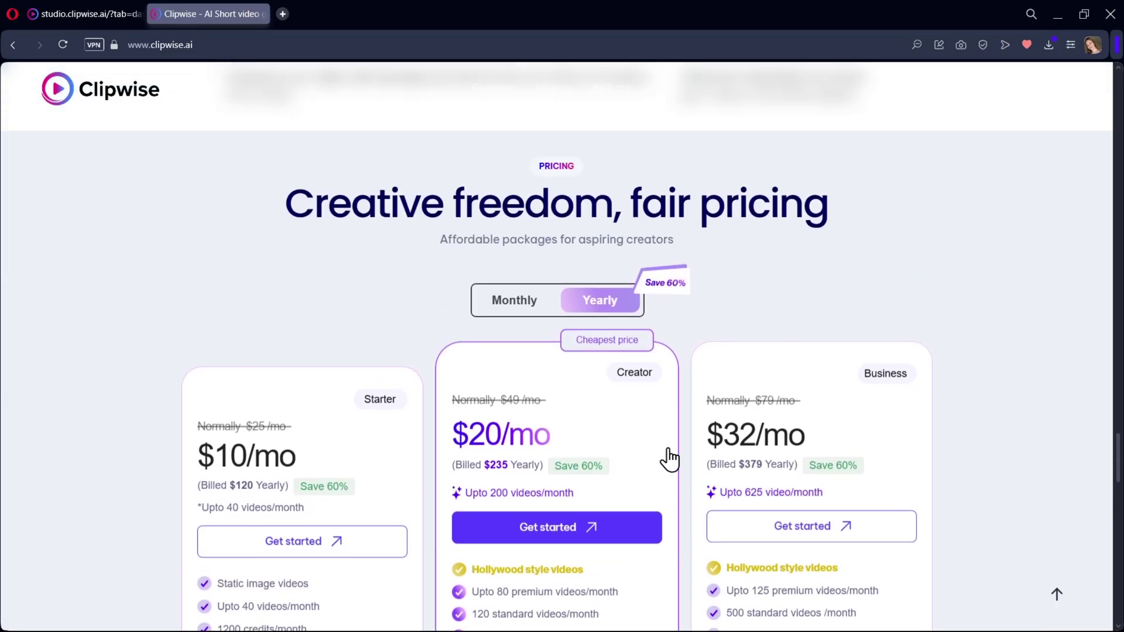
Switch pricing back to Monthly billing and return up to the steps section.
{"action": "left_click", "coordinate": [530, 338]}
{"action": "scroll", "coordinate": [691, 363], "scroll_direction": "down", "scroll_amount": 3}
{"action": "scroll", "coordinate": [735, 373], "scroll_direction": "up", "scroll_amount": 5}
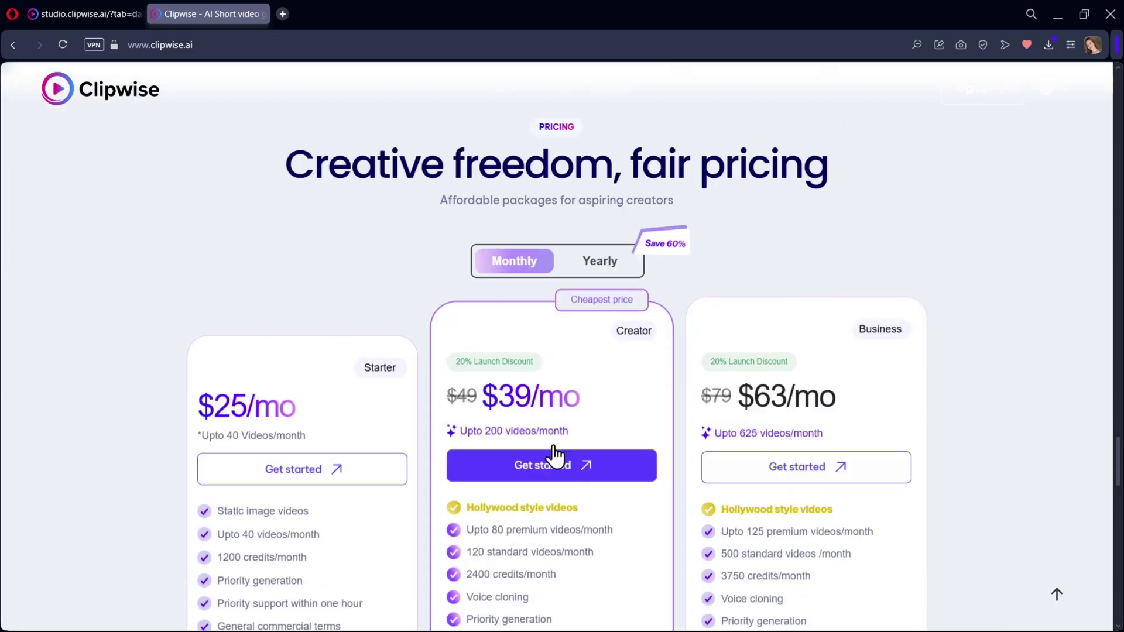
{"action": "scroll", "coordinate": [899, 455], "scroll_direction": "up", "scroll_amount": 20}
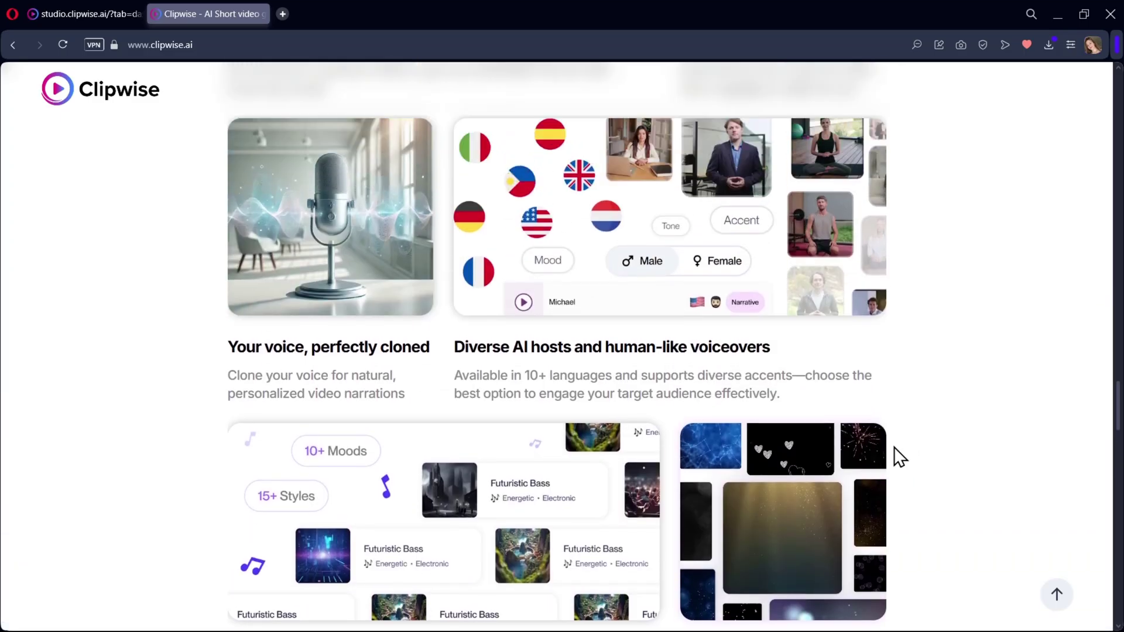
{"action": "scroll", "coordinate": [894, 456], "scroll_direction": "up", "scroll_amount": 20}
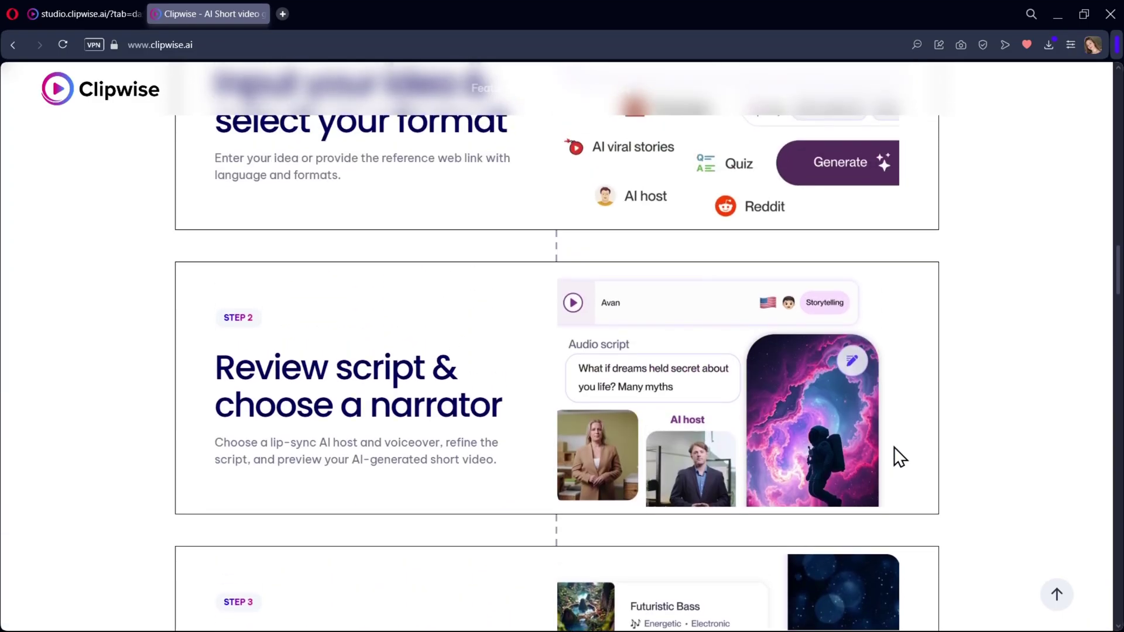
Browse the clipwise.ai homepage sample videos down to the 'Who uses clipwise?' section.
{"action": "scroll", "coordinate": [892, 446], "scroll_direction": "up", "scroll_amount": 15}
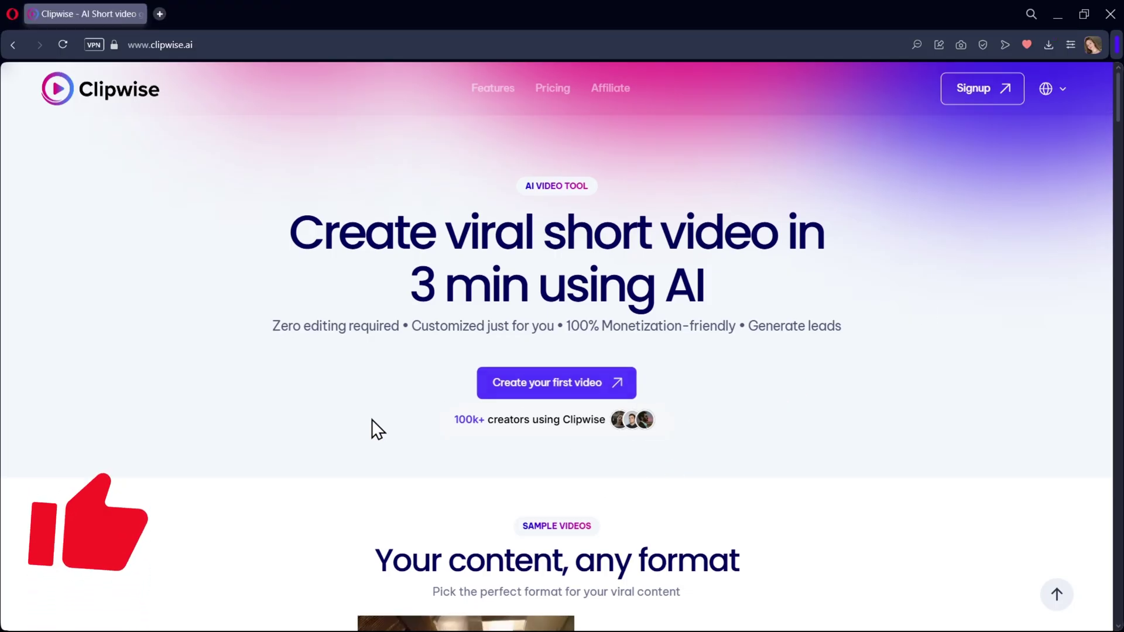
{"action": "scroll", "coordinate": [353, 407], "scroll_direction": "down", "scroll_amount": 6}
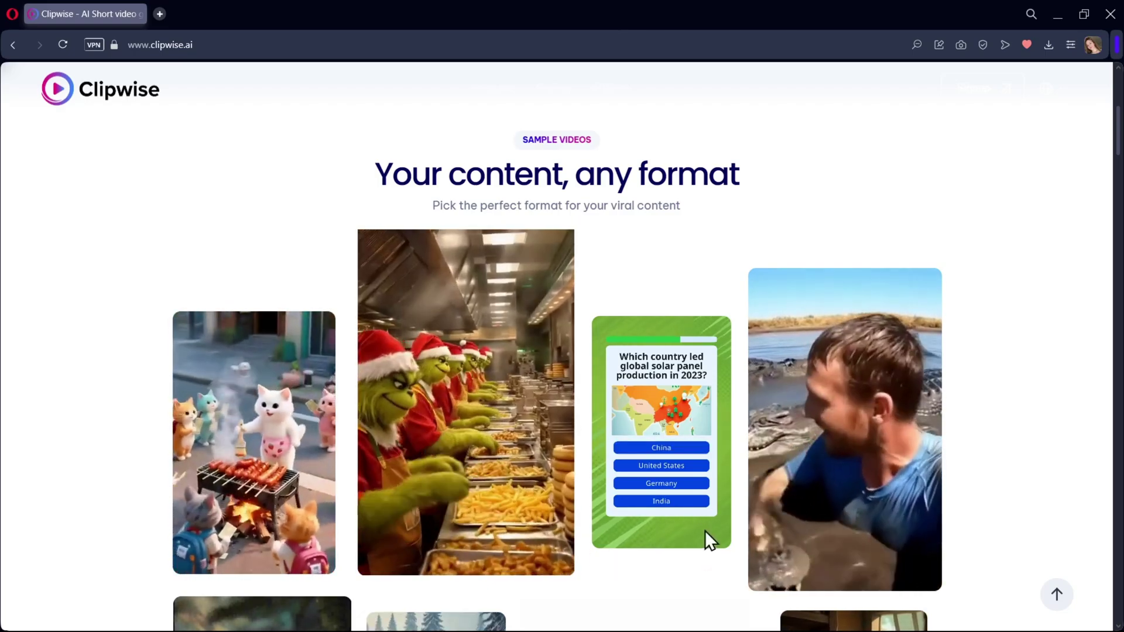
{"action": "scroll", "coordinate": [465, 416], "scroll_direction": "down", "scroll_amount": 5}
{"action": "scroll", "coordinate": [581, 432], "scroll_direction": "down", "scroll_amount": 7}
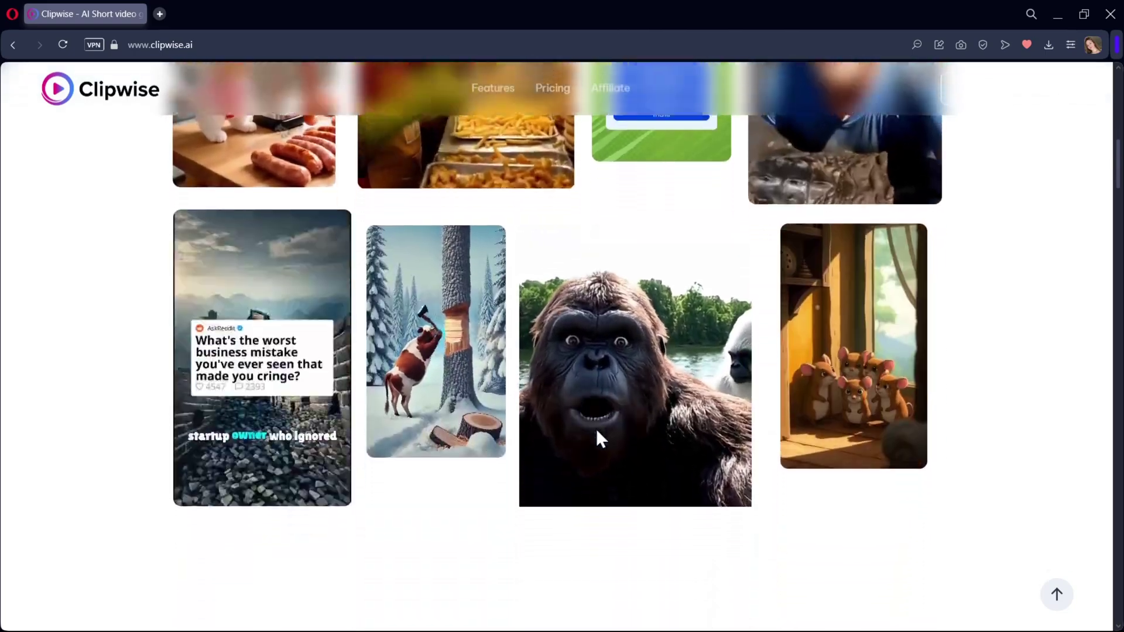
{"action": "scroll", "coordinate": [632, 402], "scroll_direction": "down", "scroll_amount": 1}
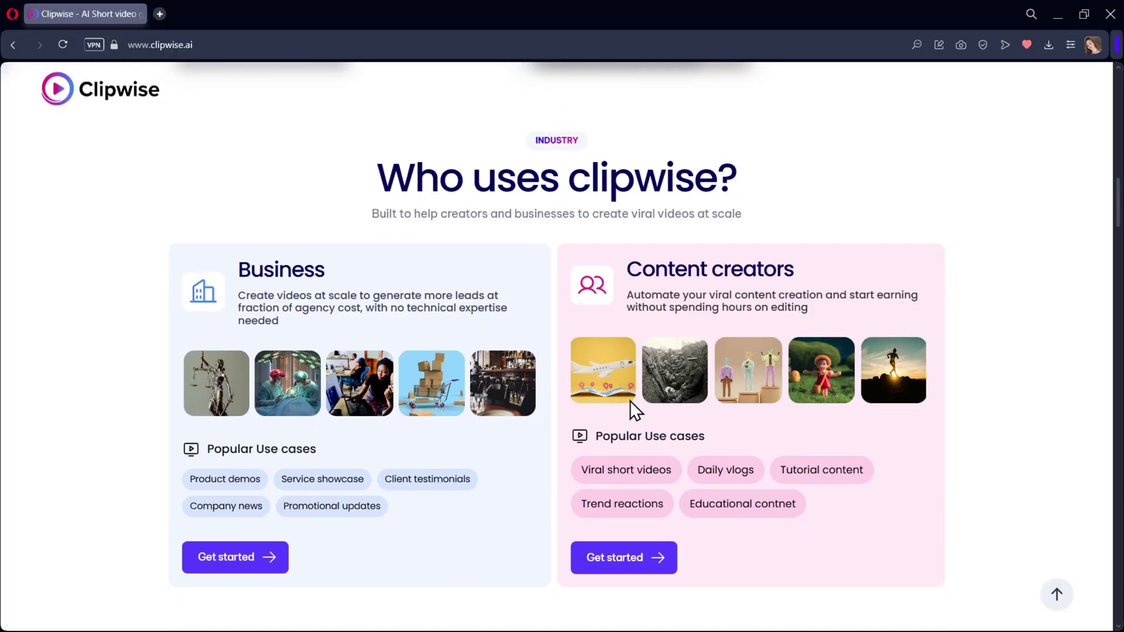